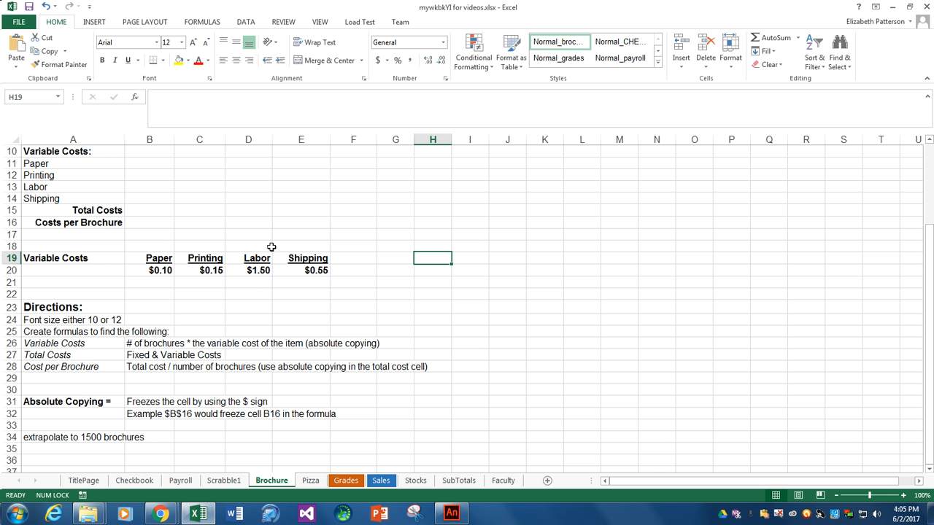
# Step: Merge and center the Brochure Costs title across cells A1 to F1
pyautogui.scroll(2, 295, 231)
pyautogui.scroll(1, 295, 231)
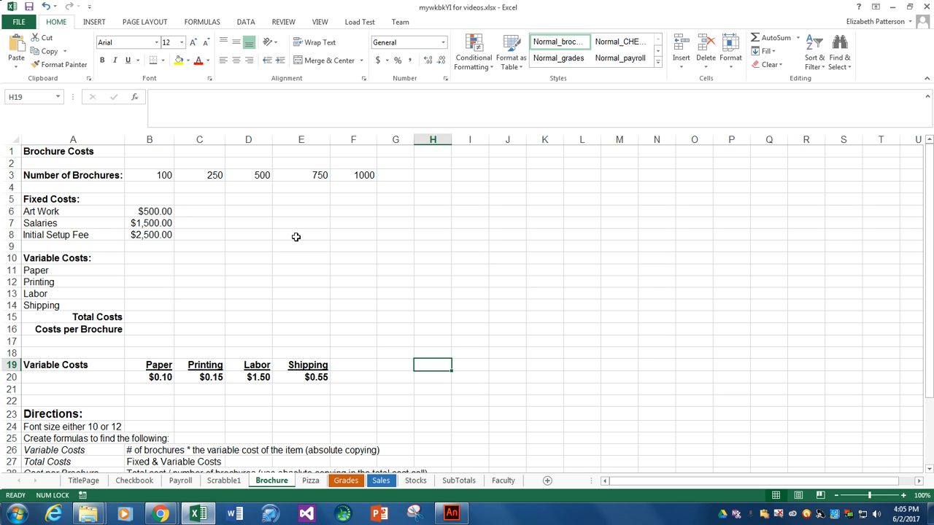
pyautogui.click(38, 150)
pyautogui.moveTo(132, 152); pyautogui.dragTo(340, 150)
pyautogui.click(303, 65)
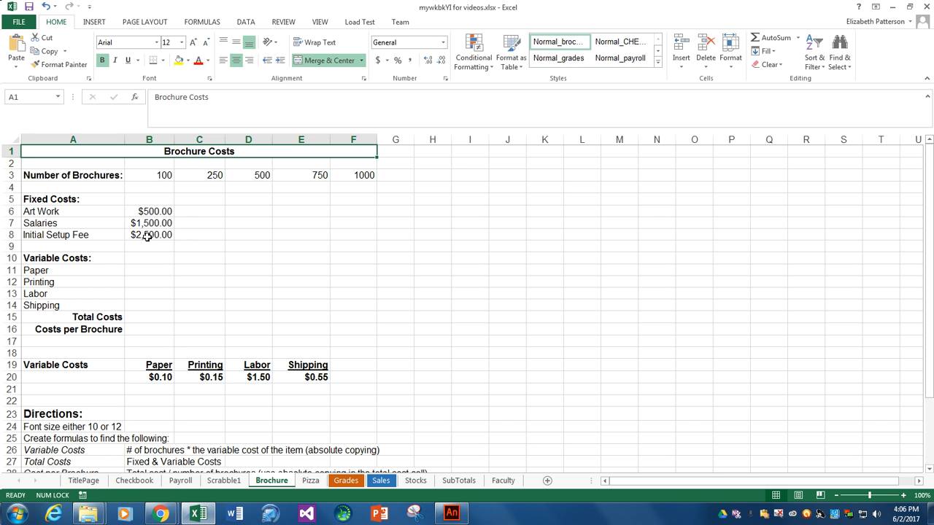
# Step: Copy the fixed costs for art work, salaries and initial setup fee from B6:B8 across to column F
pyautogui.click(148, 211)
pyautogui.moveTo(148, 211); pyautogui.dragTo(358, 241)
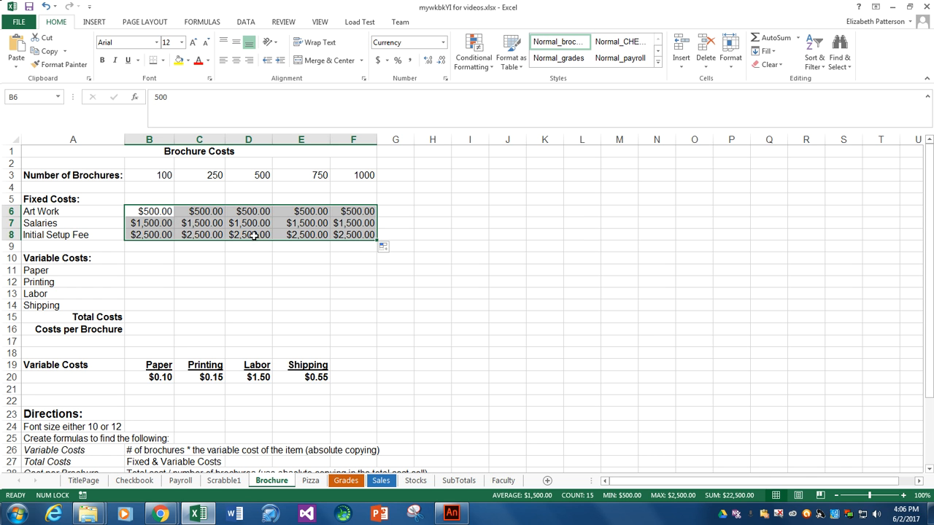
pyautogui.click(139, 271)
pyautogui.click(141, 284)
pyautogui.click(143, 295)
pyautogui.click(146, 306)
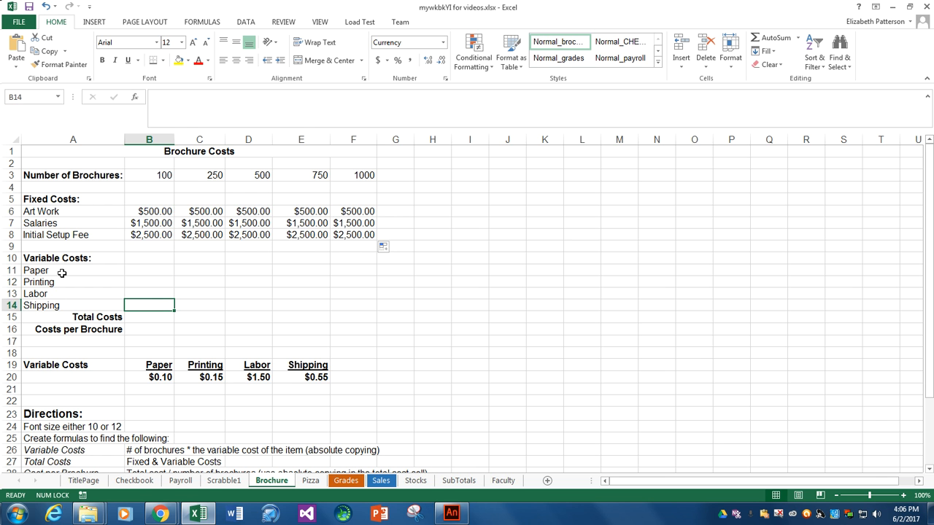
pyautogui.click(40, 259)
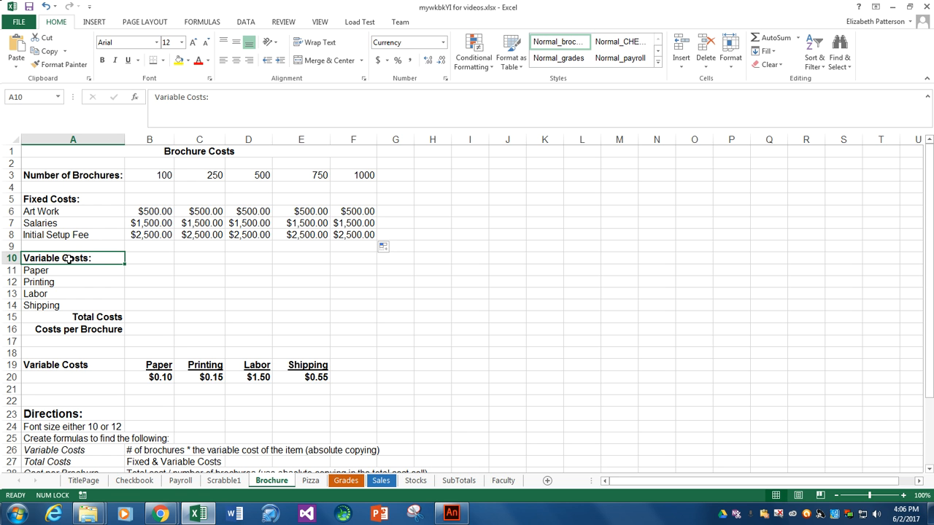
pyautogui.click(155, 176)
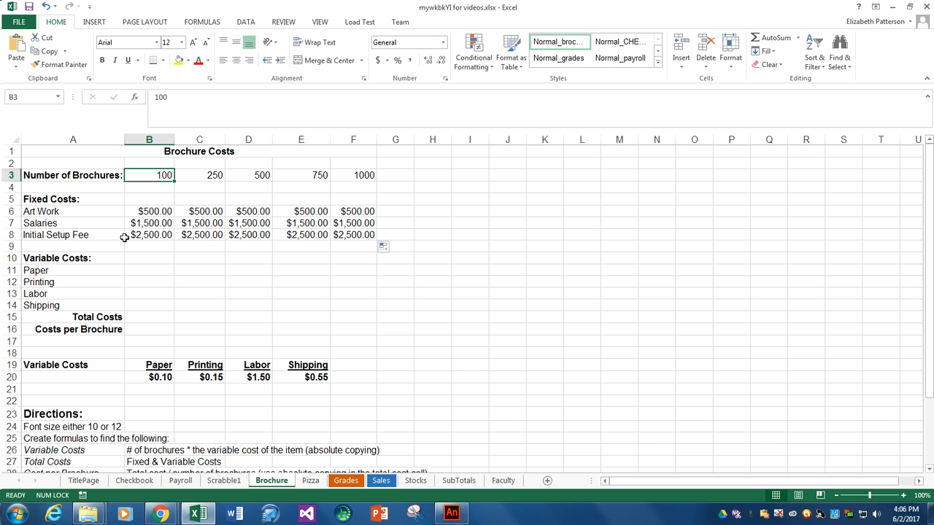
pyautogui.click(78, 271)
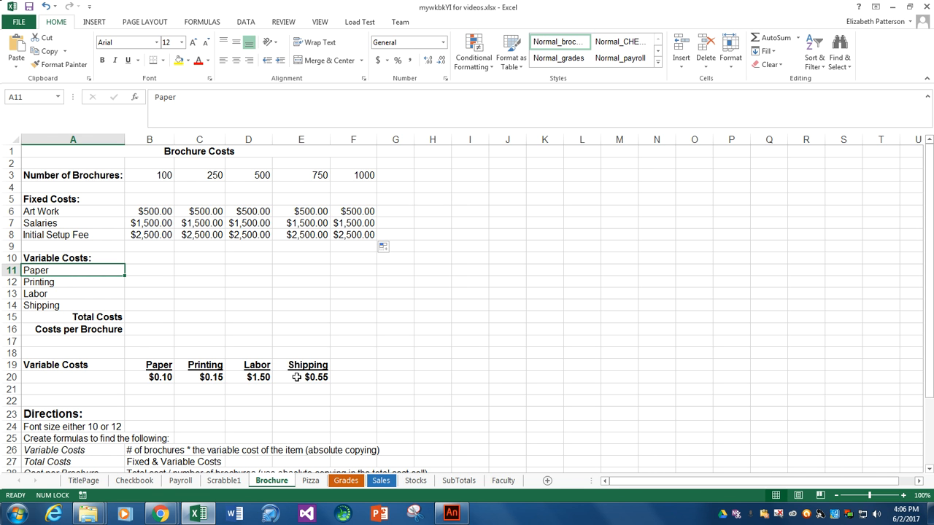
# Step: Enter the paper cost formula =B3*$B$20 in cell B11, making the paper unit cost an absolute reference
pyautogui.click(148, 272)
pyautogui.write('=')
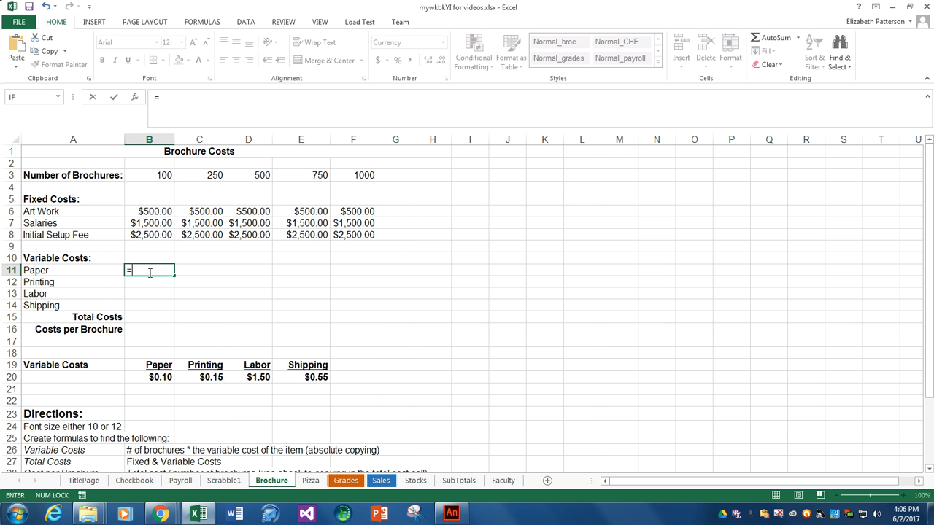
pyautogui.click(144, 177)
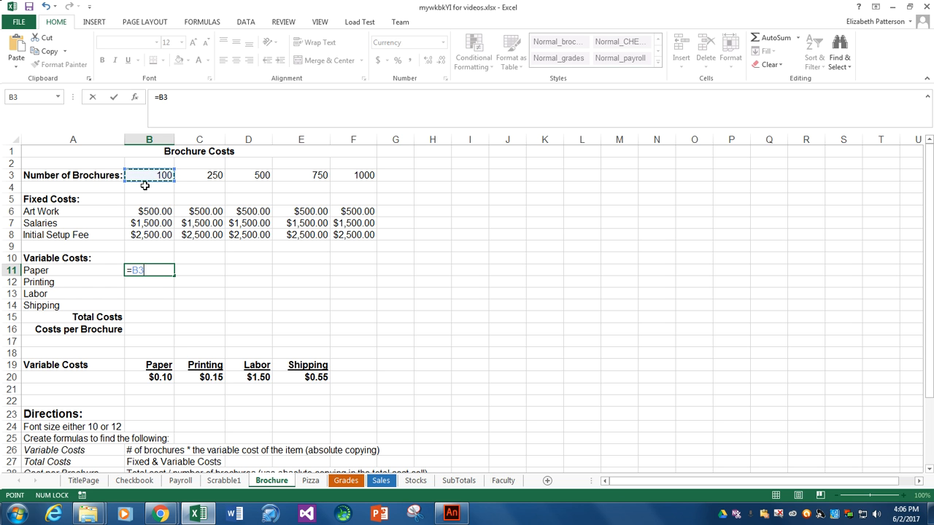
pyautogui.write('*')
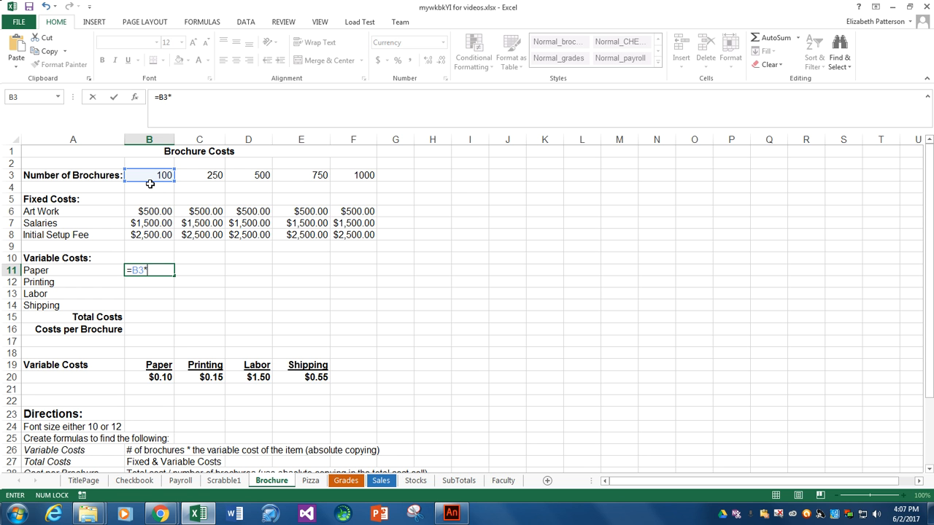
pyautogui.click(154, 377)
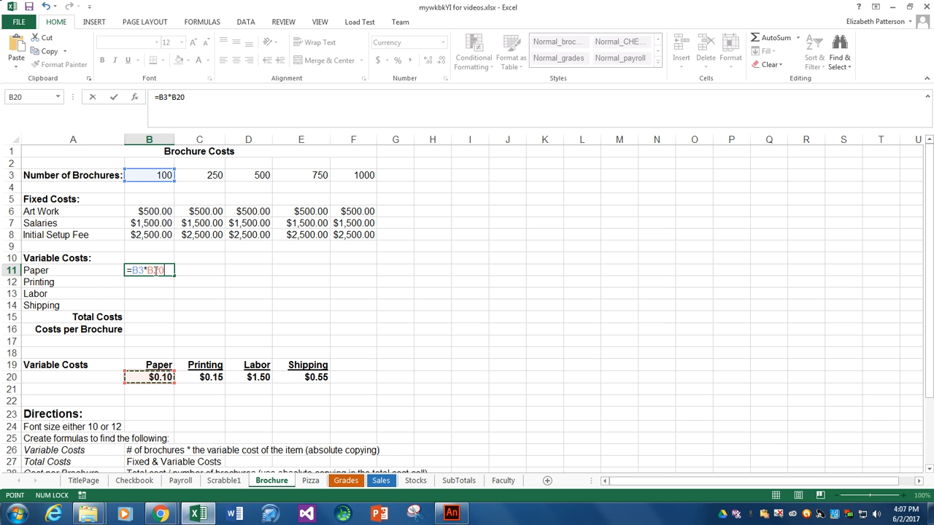
pyautogui.press('F4')
pyautogui.press('F4')
pyautogui.press('F4')
pyautogui.press('F4')
pyautogui.press('F4')
pyautogui.press('Return')
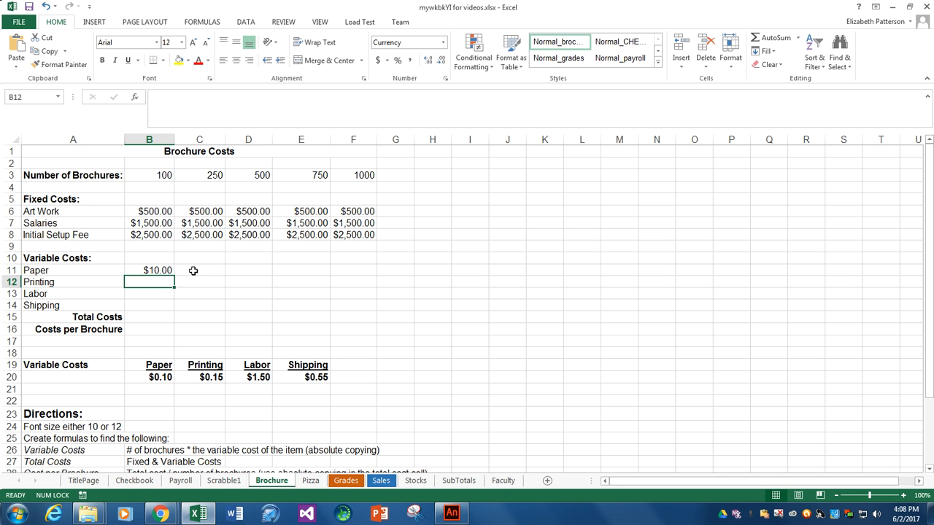
# Step: Fill the paper cost formula from B11 across to F11 and check the copied formula in E11
pyautogui.click(162, 270)
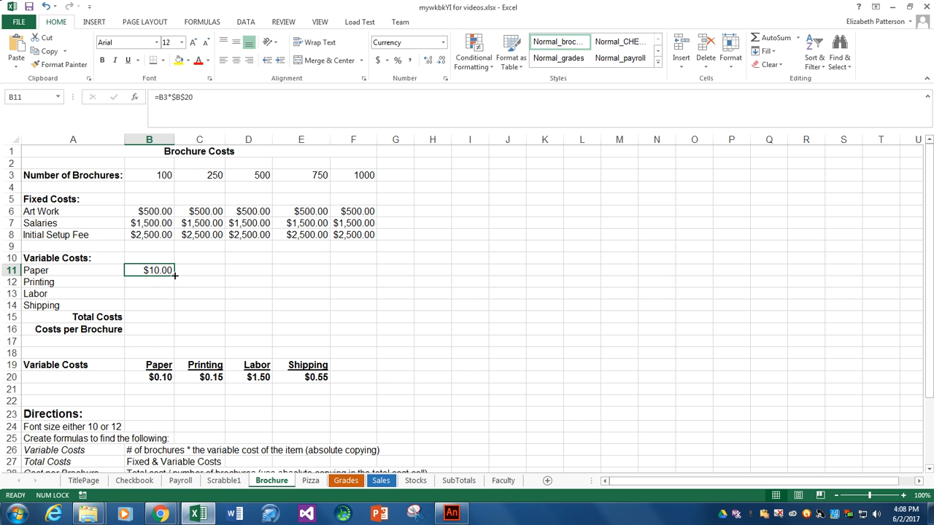
pyautogui.moveTo(170, 275); pyautogui.dragTo(281, 276)
pyautogui.moveTo(300, 276); pyautogui.dragTo(354, 274)
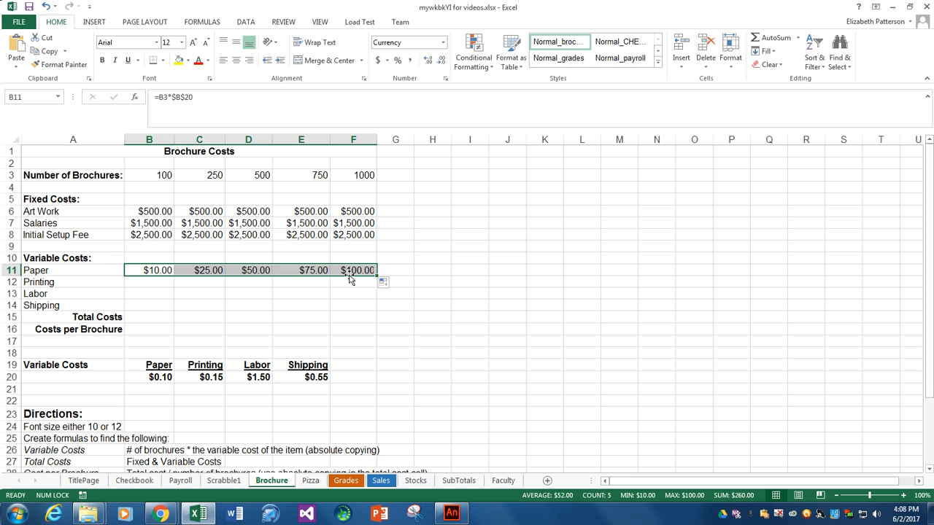
pyautogui.click(309, 271)
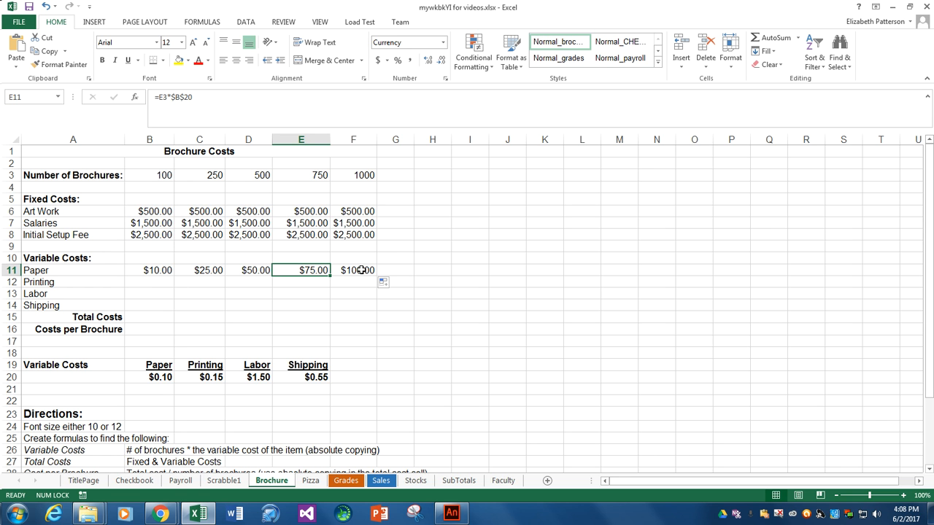
# Step: Enter the shipping cost formula =B3*$E$20 in cell B14, making the shipping unit cost an absolute reference
pyautogui.click(153, 307)
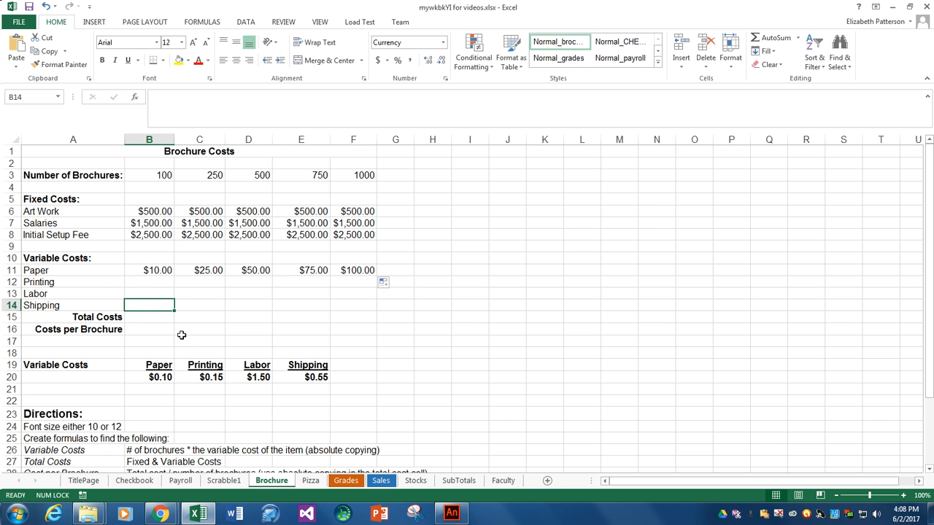
pyautogui.write('=')
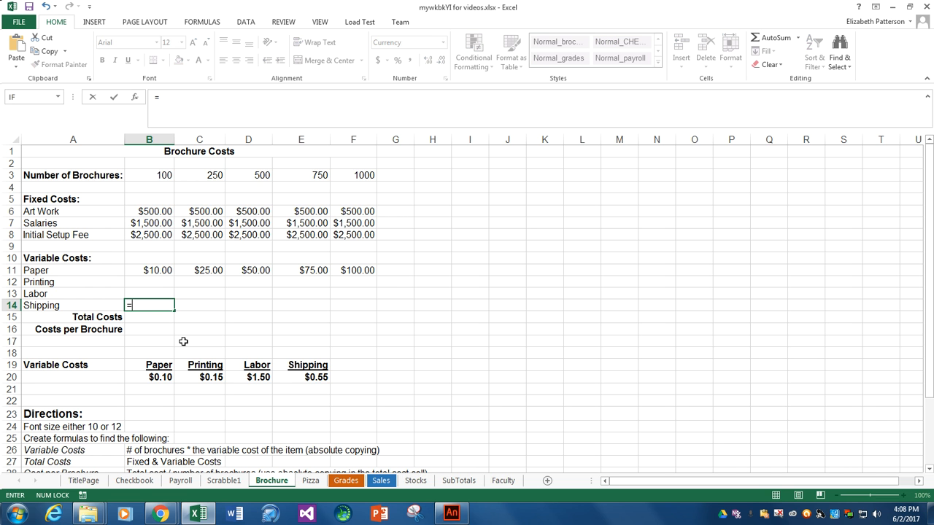
pyautogui.click(153, 176)
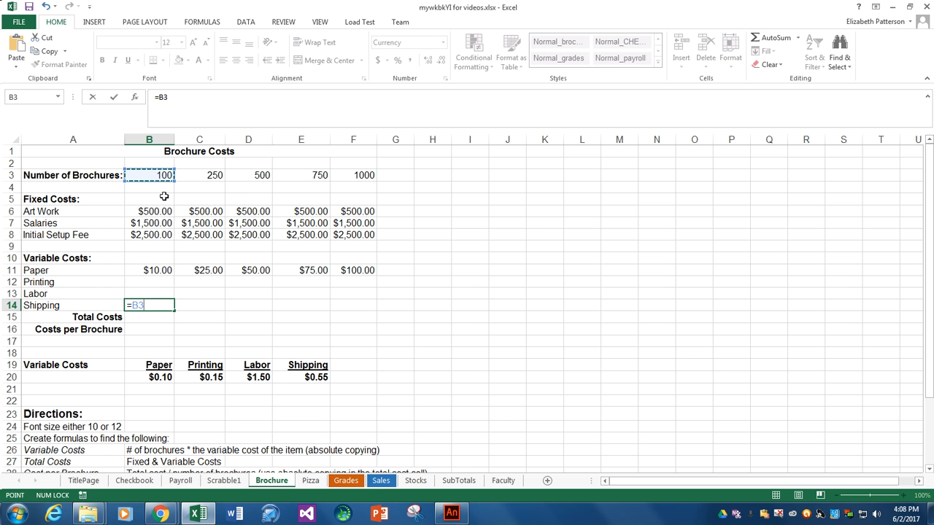
pyautogui.write('*')
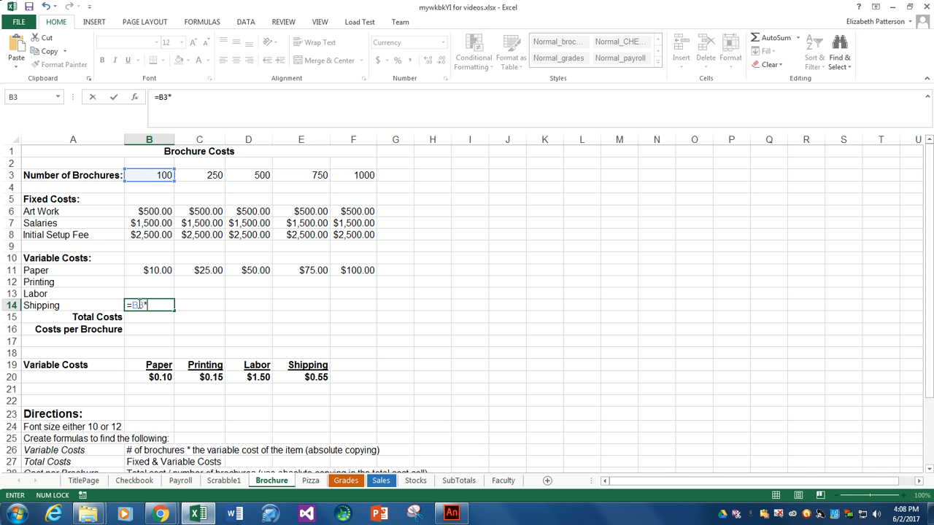
pyautogui.click(309, 378)
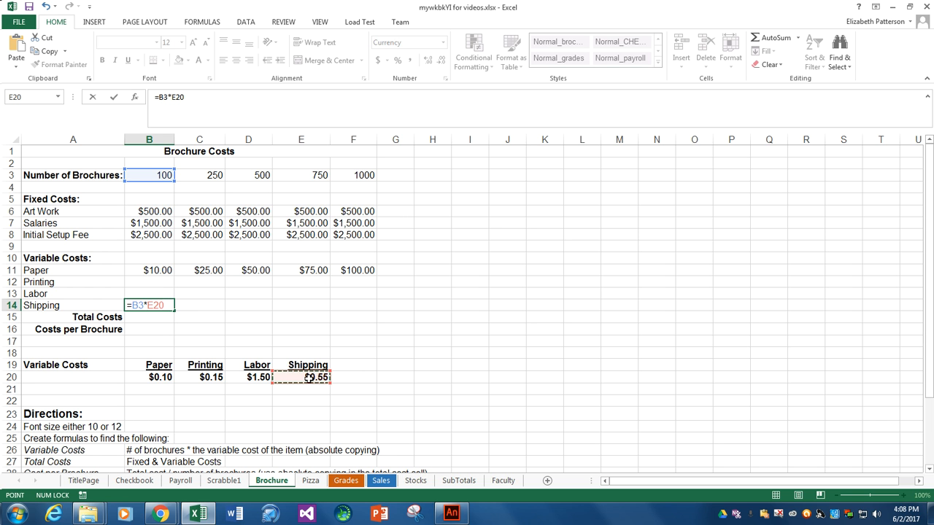
pyautogui.click(147, 306)
pyautogui.write('$E')
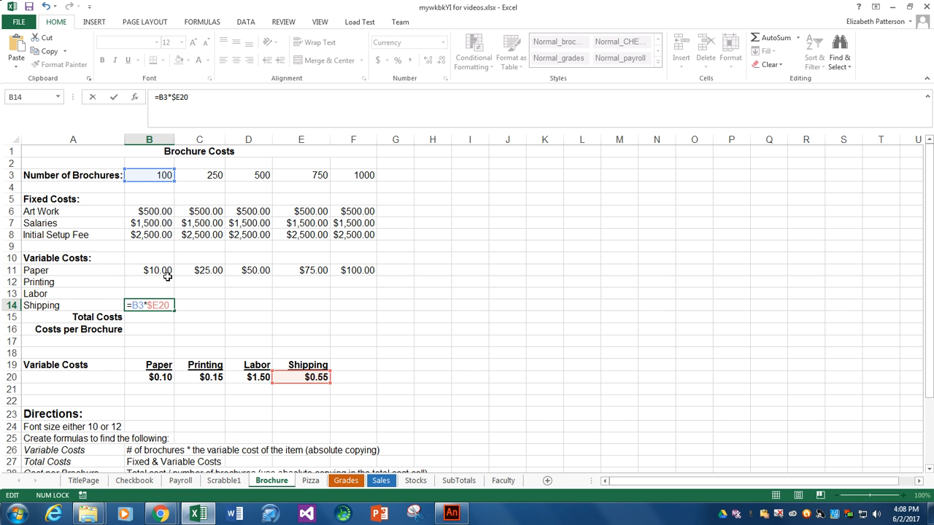
pyautogui.write('$')
pyautogui.press('Return')
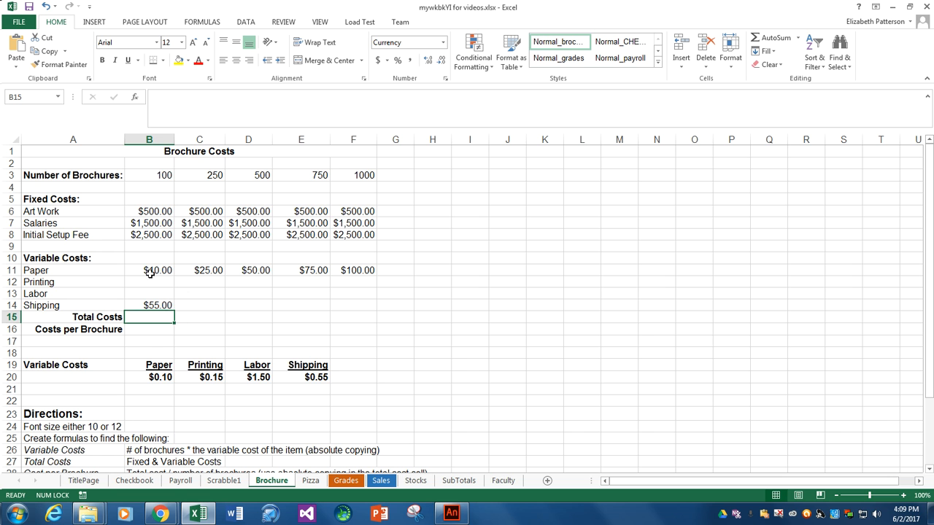
# Step: Fill the shipping cost formula from B14 across to F14 and check the copied formula in F14
pyautogui.click(142, 304)
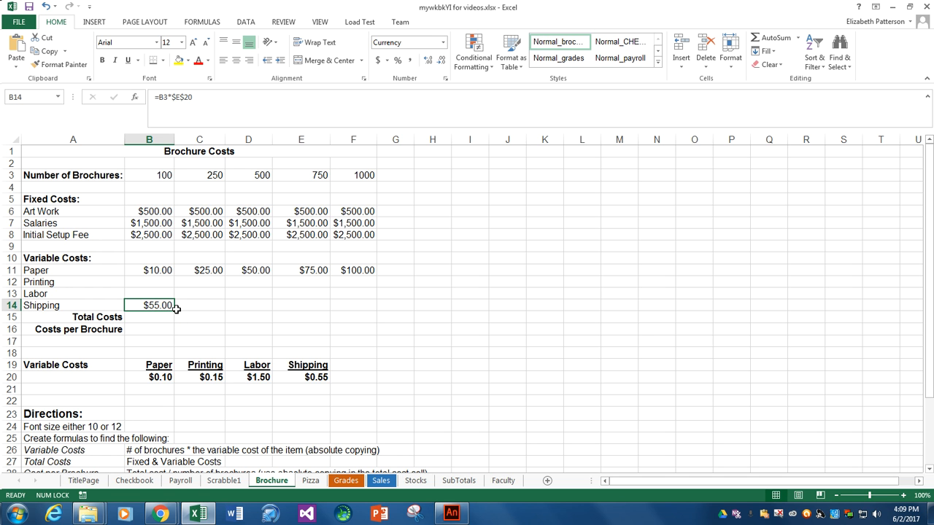
pyautogui.moveTo(173, 310); pyautogui.dragTo(356, 313)
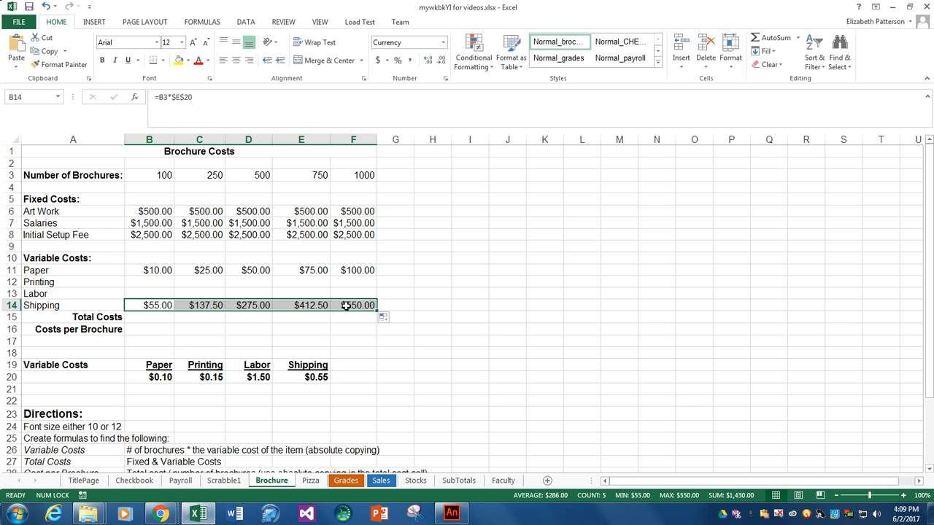
pyautogui.doubleClick(346, 306)
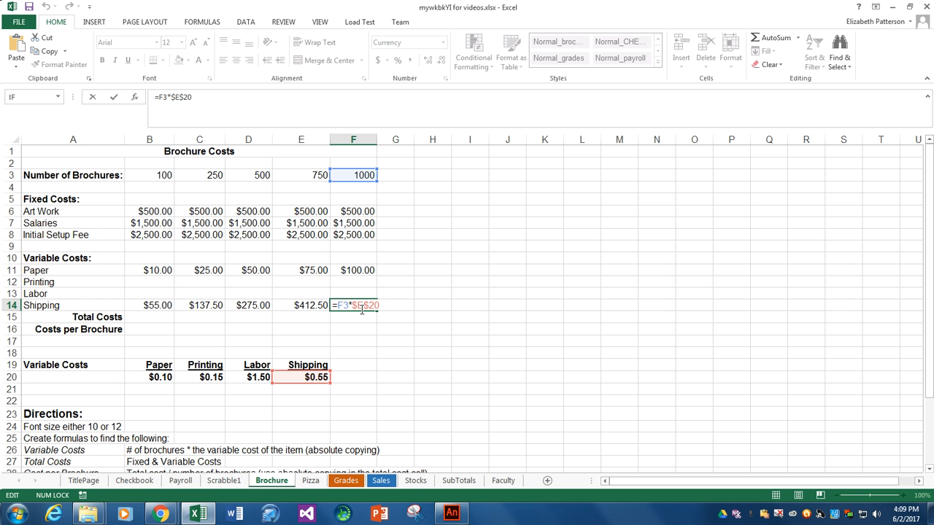
pyautogui.press('Return')
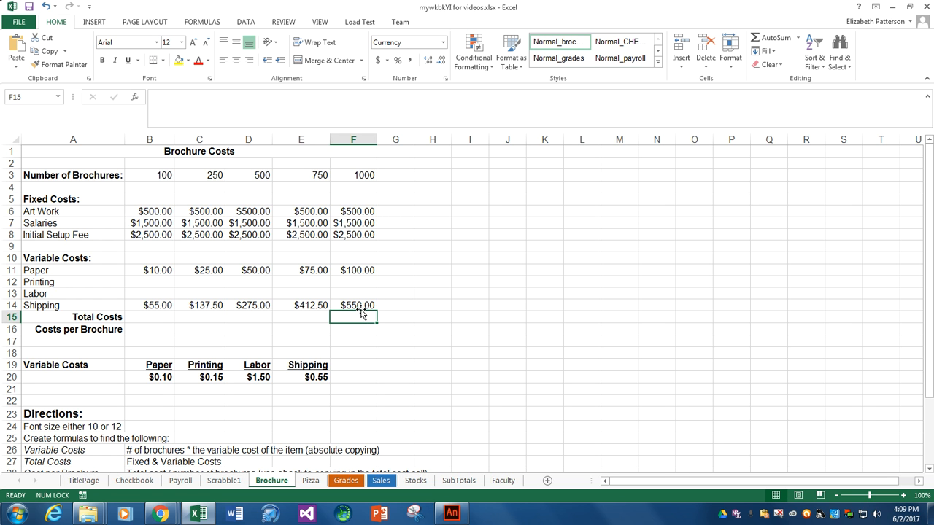
# Step: Total the fixed and variable costs for 100 brochures in cell B15 with =SUM(B6:B8,B11:B14)
pyautogui.click(156, 321)
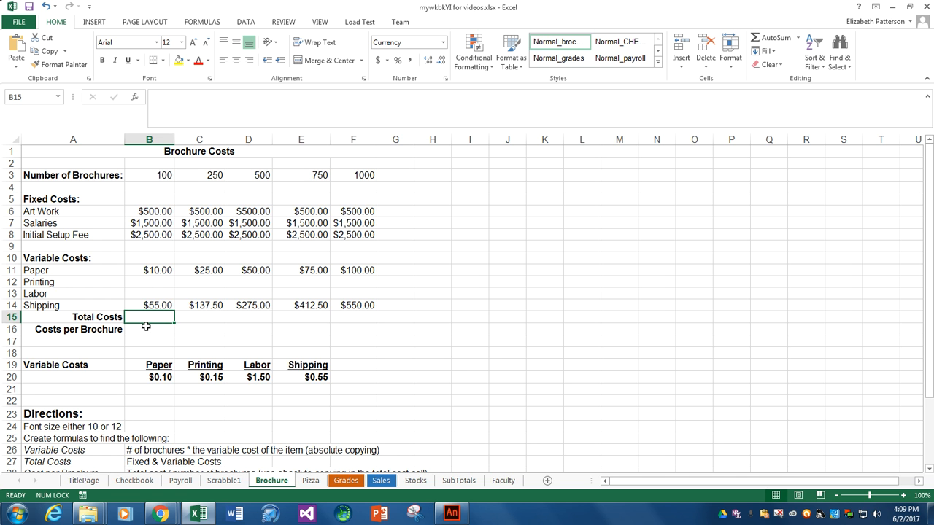
pyautogui.click(777, 38)
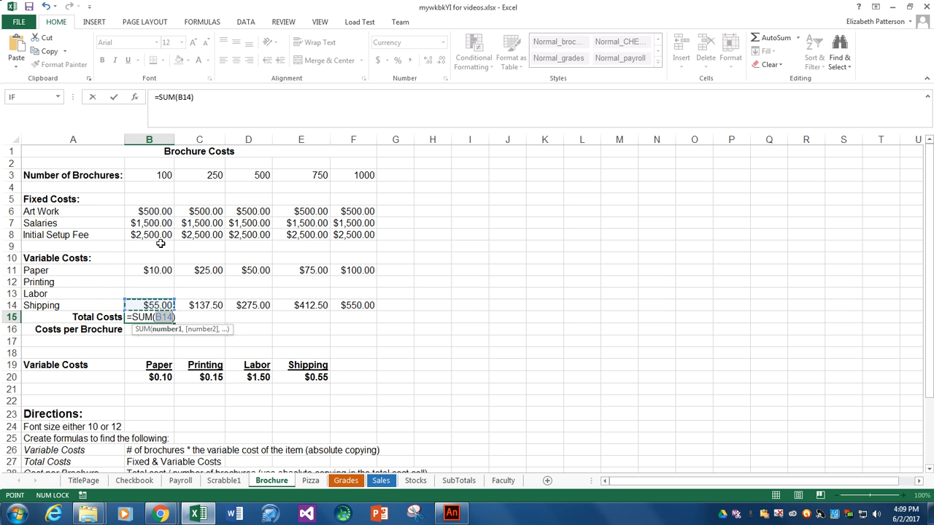
pyautogui.moveTo(159, 212); pyautogui.dragTo(157, 234)
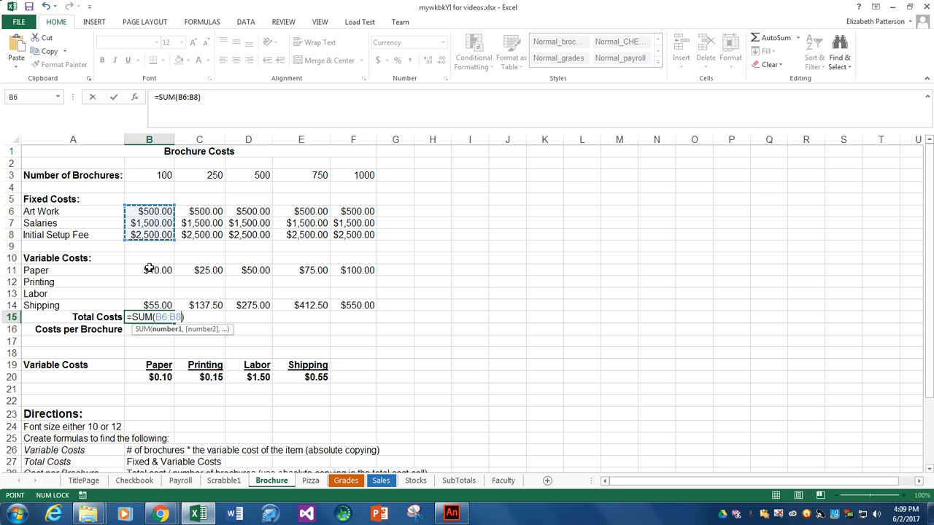
pyautogui.moveTo(152, 271); pyautogui.dragTo(149, 305)
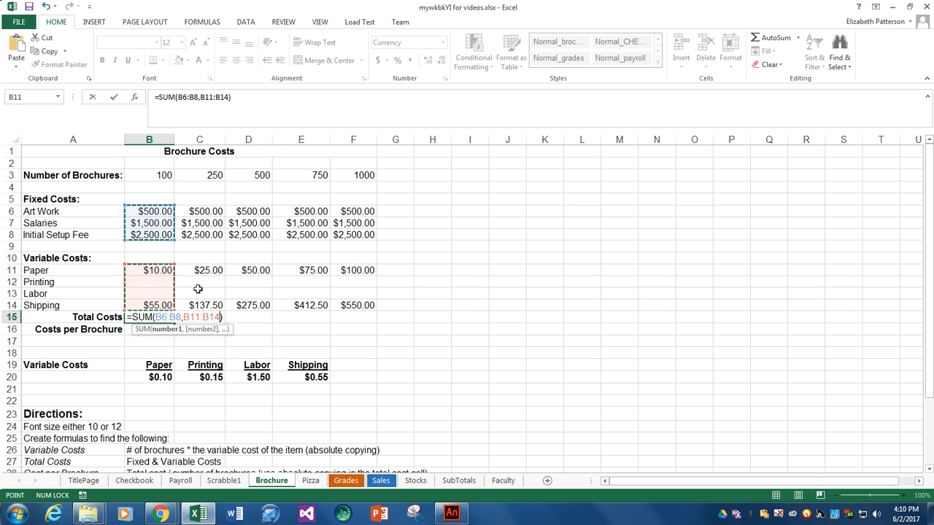
pyautogui.press('Return')
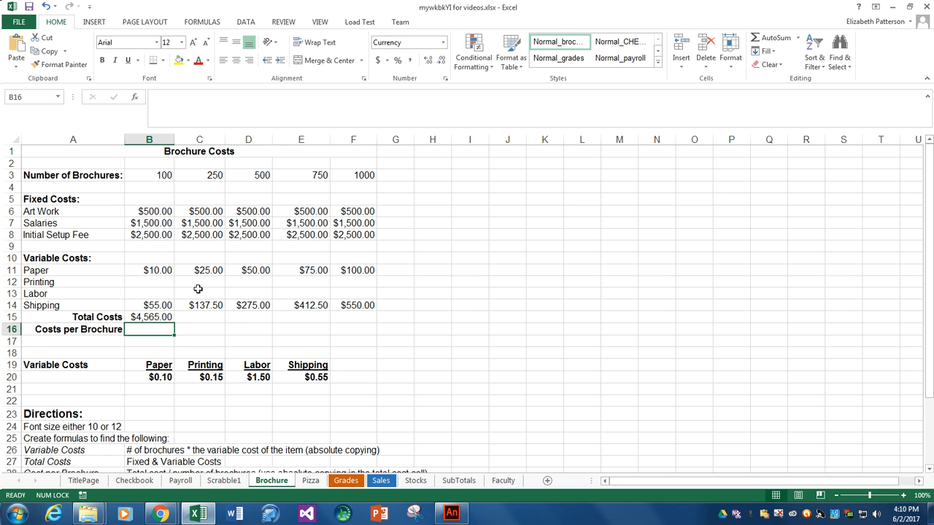
pyautogui.moveTo(161, 282); pyautogui.dragTo(154, 292)
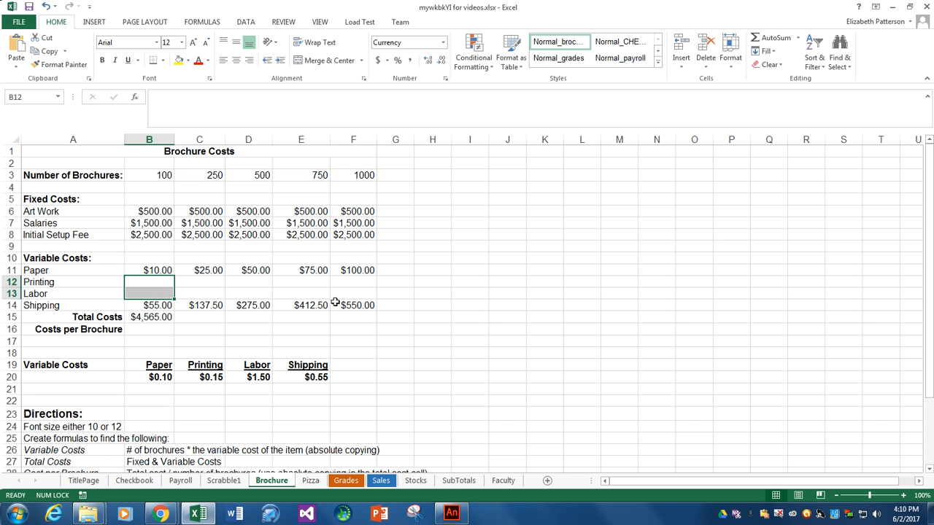
# Step: Calculate the cost per brochure in B16 with =B15/B3 and fill the formulas in B15:B16 across to column F
pyautogui.click(149, 331)
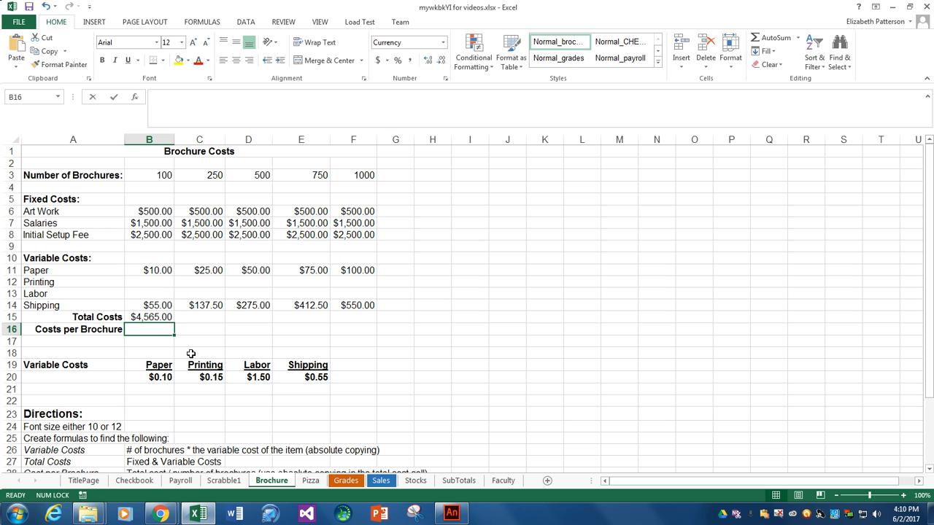
pyautogui.write('=')
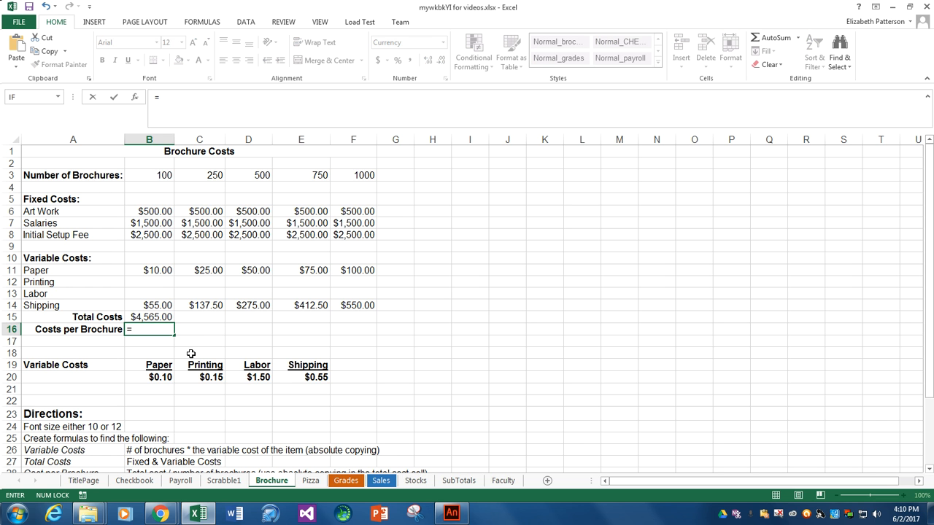
pyautogui.click(143, 318)
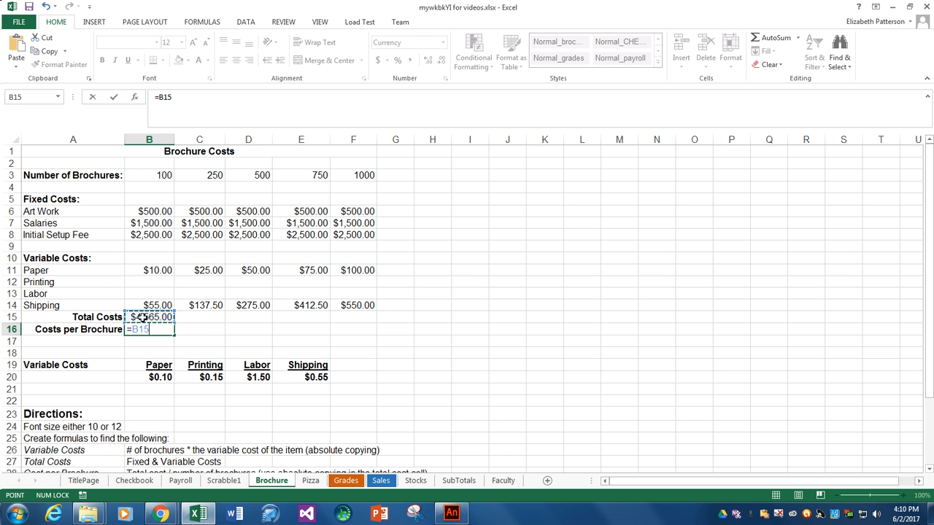
pyautogui.write('/')
pyautogui.click(154, 176)
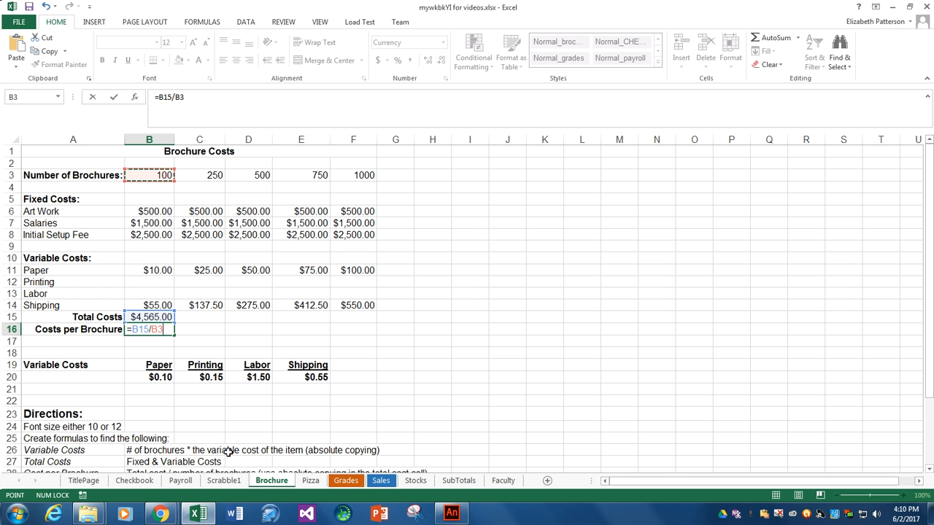
pyautogui.press('Return')
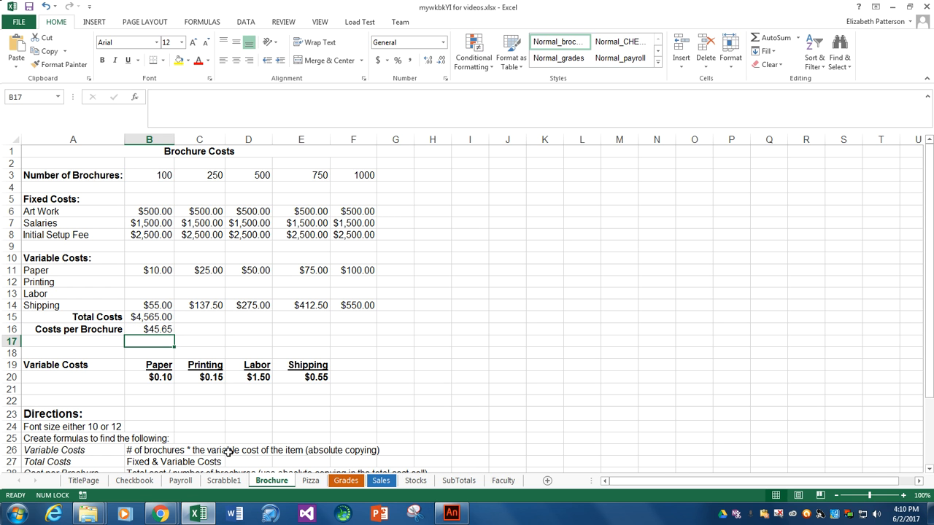
pyautogui.moveTo(162, 317); pyautogui.dragTo(360, 332)
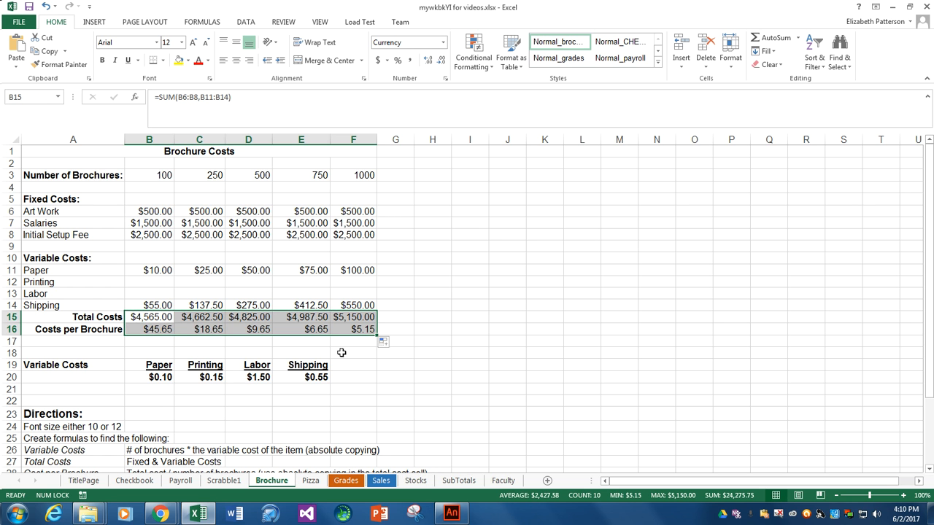
# Step: Make the total costs in B15:F15 bold and give them a light gold fill color
pyautogui.click(131, 317)
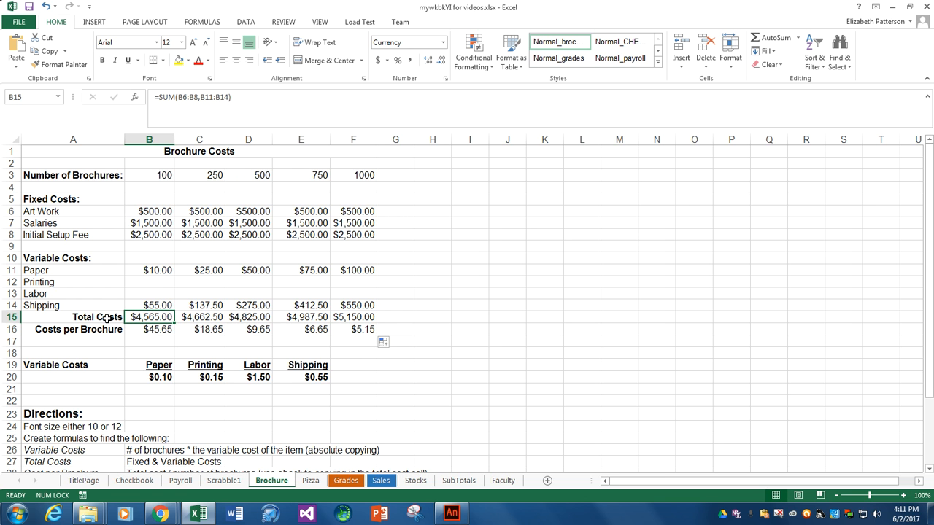
pyautogui.moveTo(130, 316); pyautogui.dragTo(346, 318)
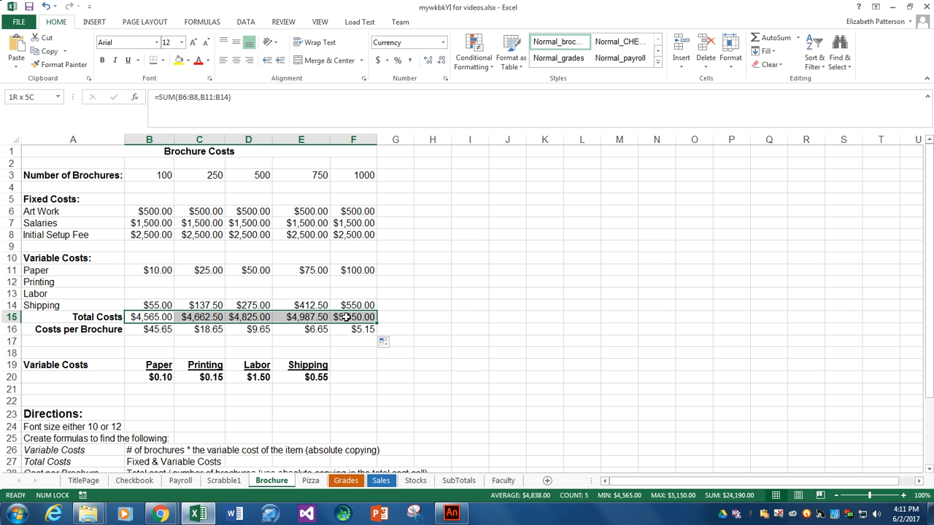
pyautogui.click(103, 60)
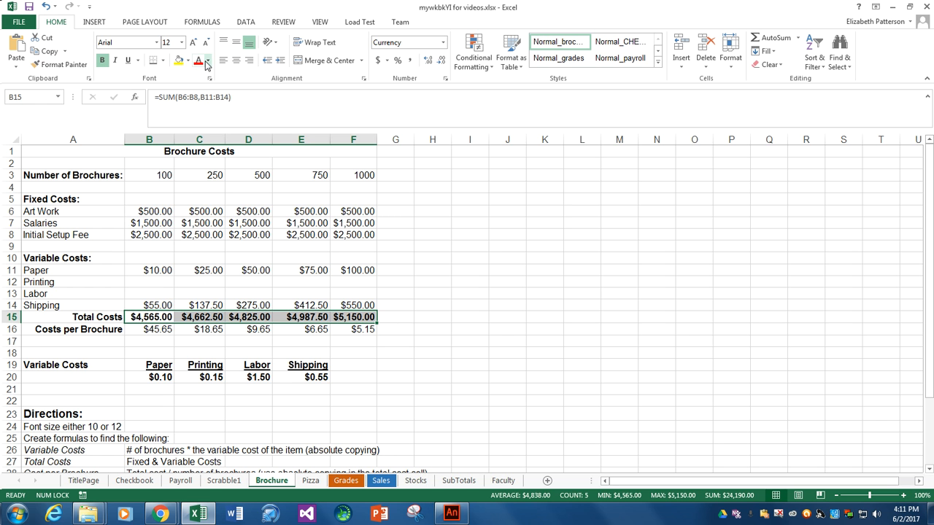
pyautogui.click(187, 60)
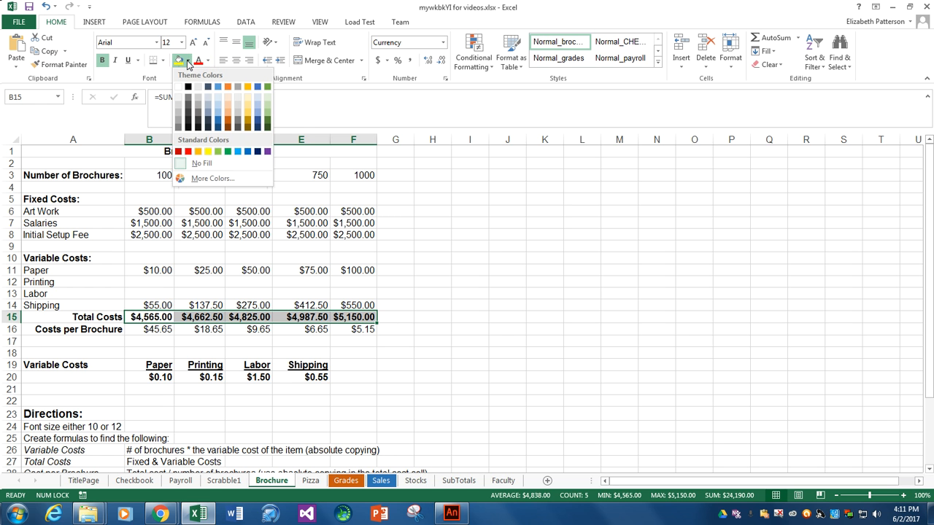
pyautogui.click(246, 102)
# Step: Apply outside borders to the costs per brochure in B16:F16 and deselect the range
pyautogui.moveTo(143, 329); pyautogui.dragTo(355, 329)
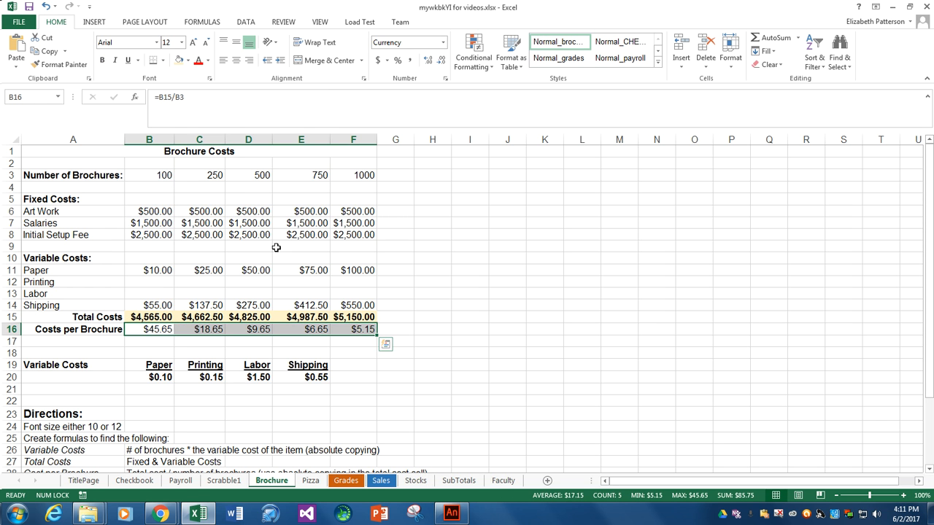
pyautogui.click(164, 65)
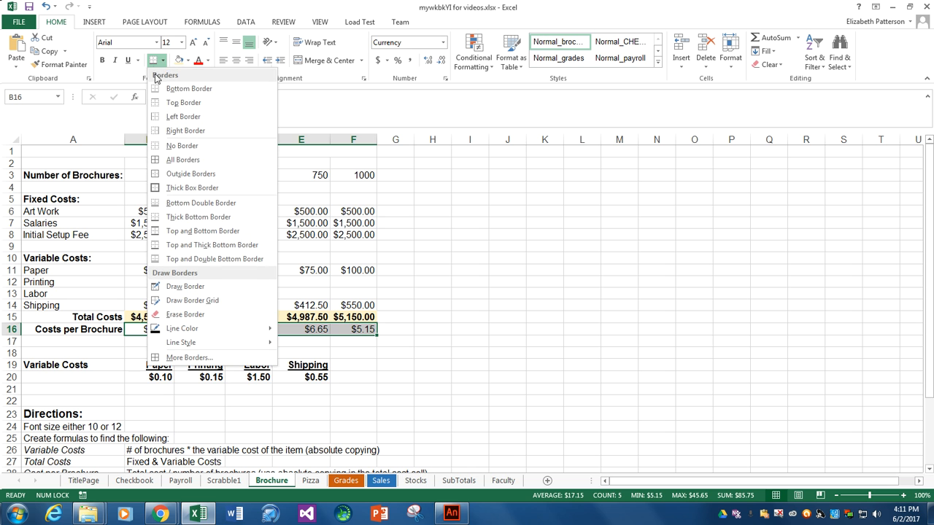
pyautogui.click(171, 173)
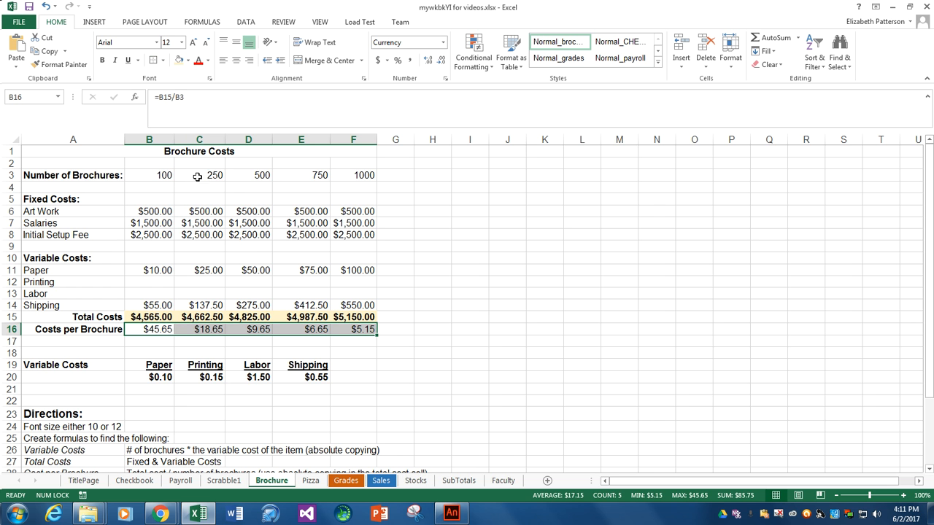
pyautogui.click(162, 61)
pyautogui.click(162, 61)
pyautogui.click(480, 246)
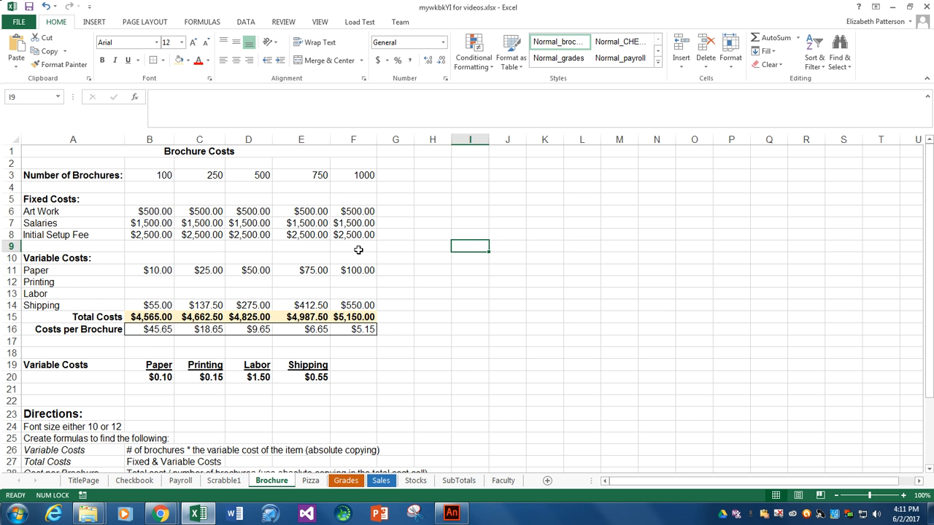
# Step: Enter 2000 as an additional number of brochures in cell G3 and check the extrapolation instruction below the table
pyautogui.click(386, 175)
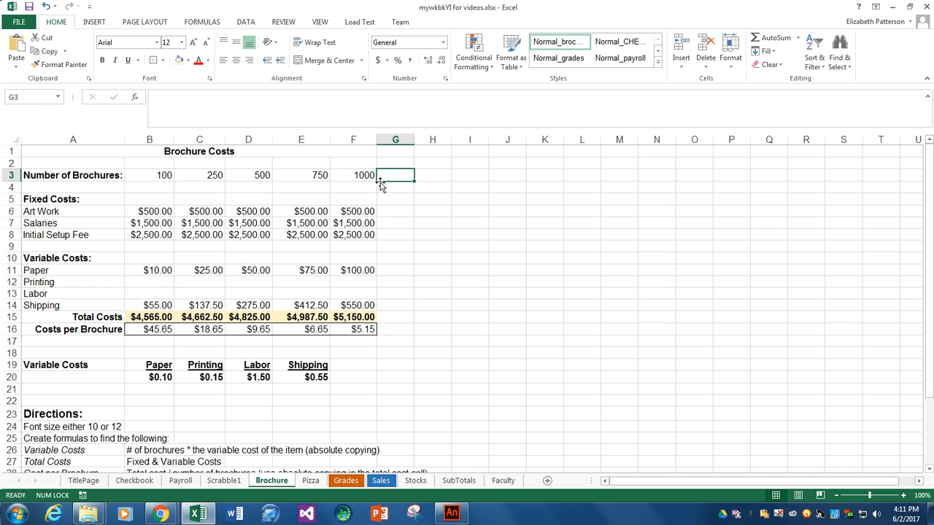
pyautogui.write('2000')
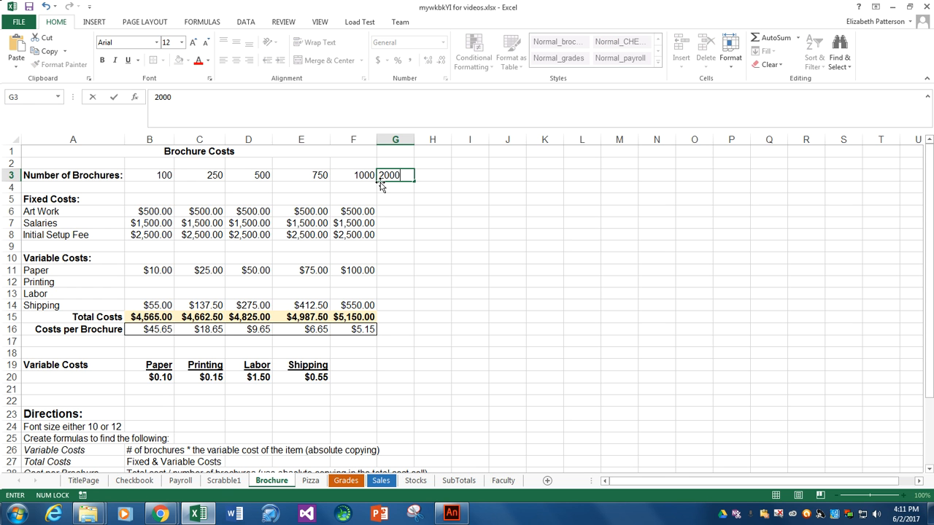
pyautogui.scroll(-2, 437, 218)
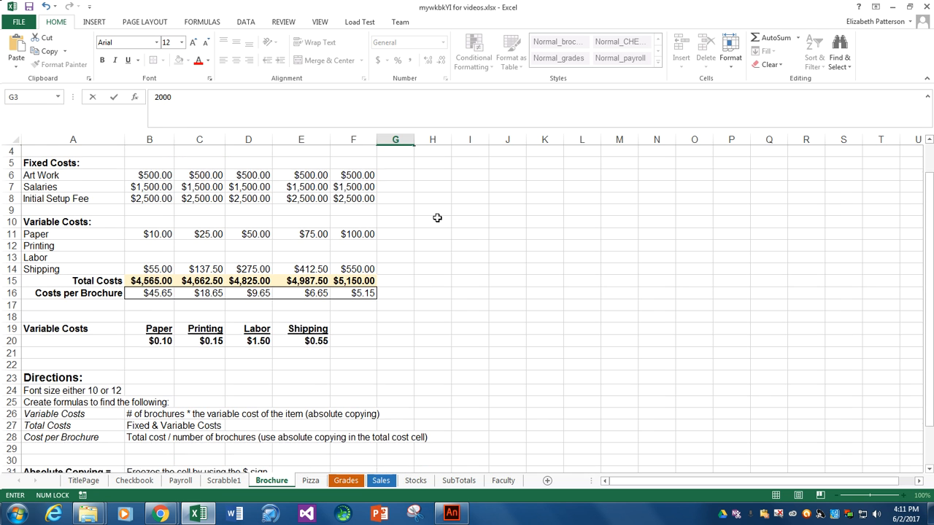
pyautogui.scroll(-2, 437, 218)
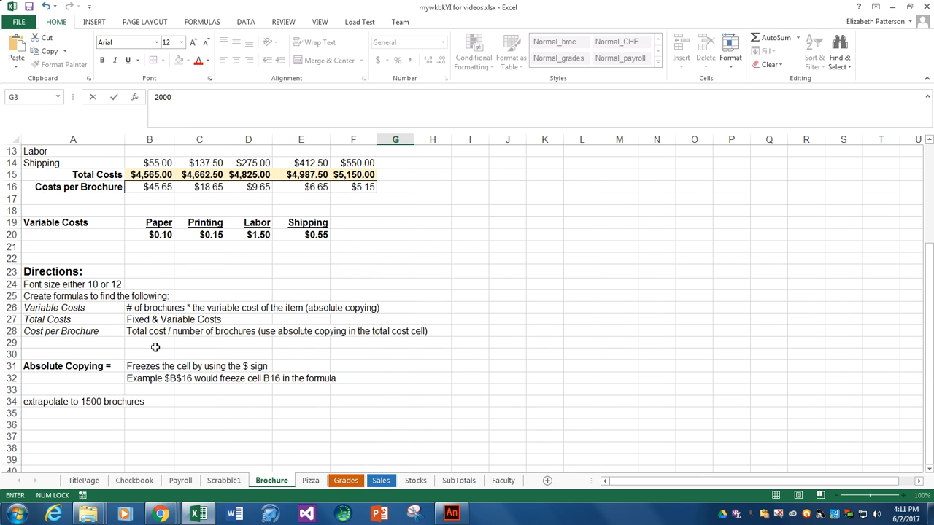
pyautogui.scroll(4, 375, 241)
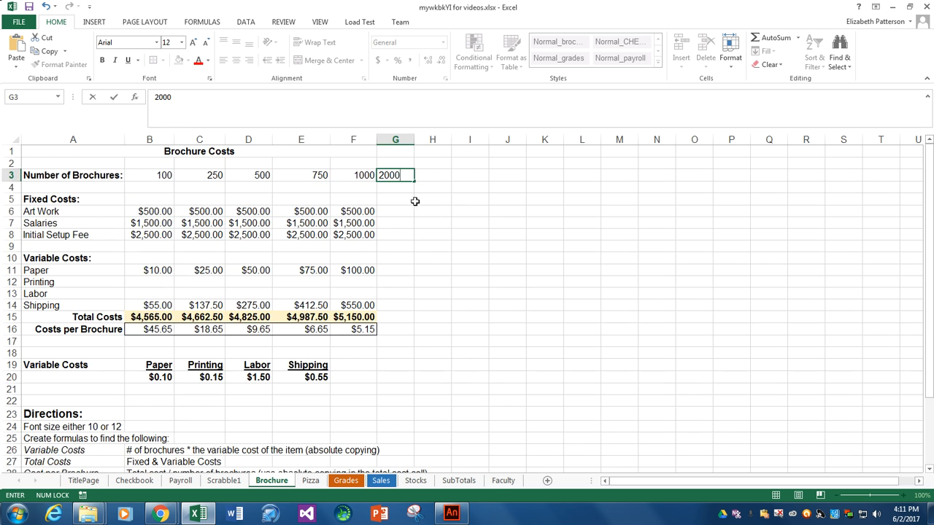
pyautogui.click(394, 210)
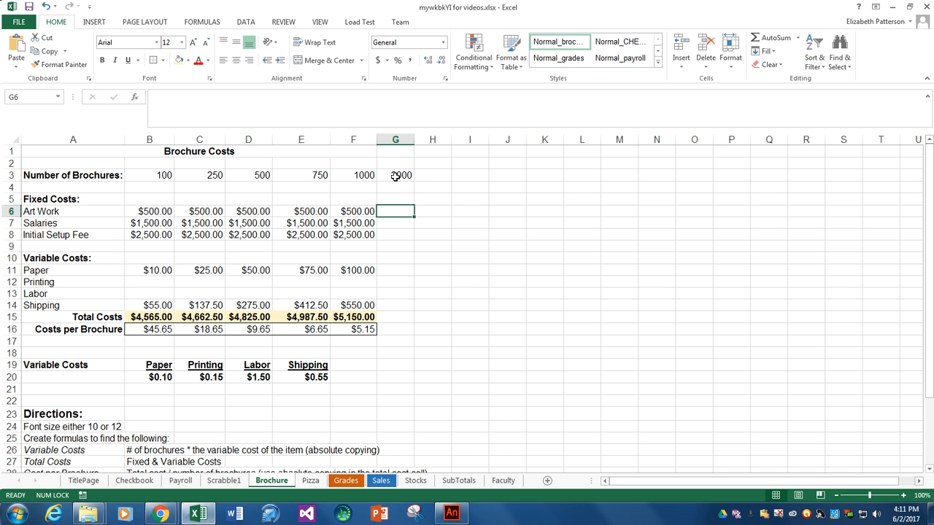
# Step: Fill the costs and formulas from F6:F16 into column G and autofit the width of column G
pyautogui.moveTo(354, 210); pyautogui.dragTo(413, 334)
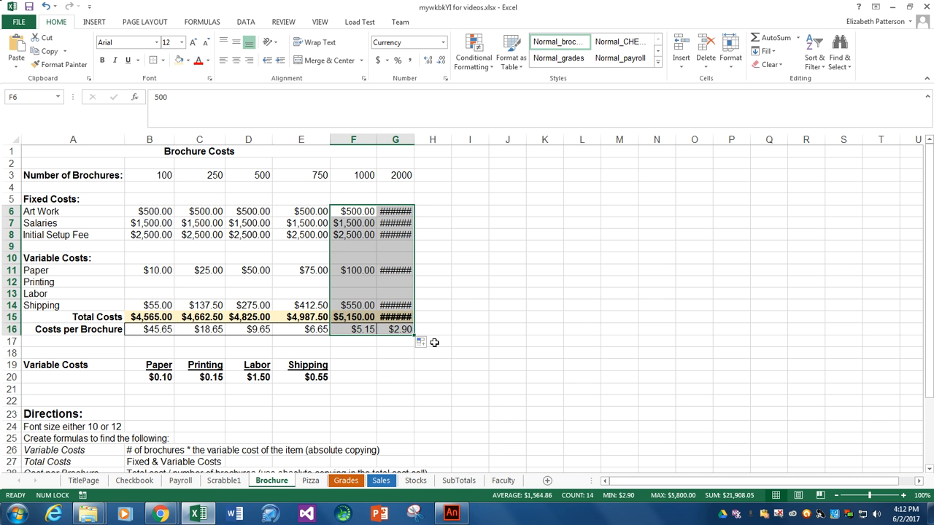
pyautogui.click(394, 212)
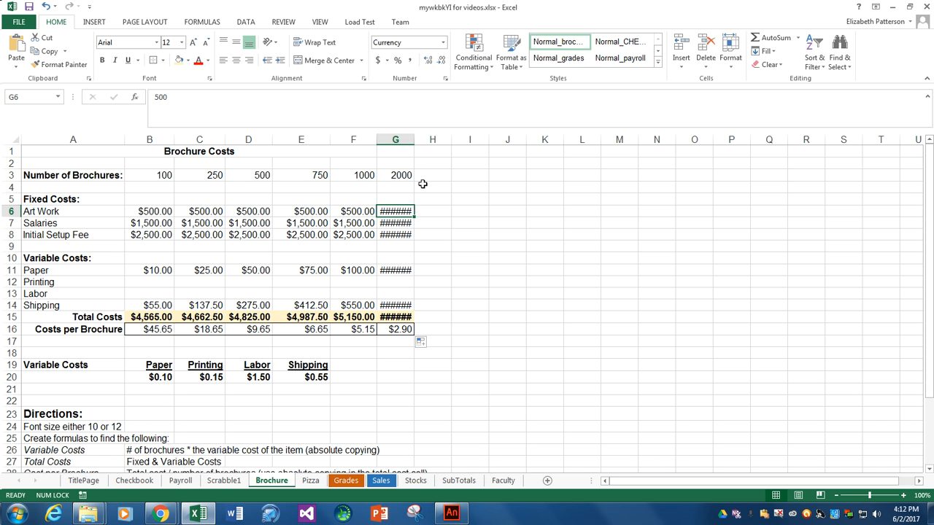
pyautogui.doubleClick(413, 138)
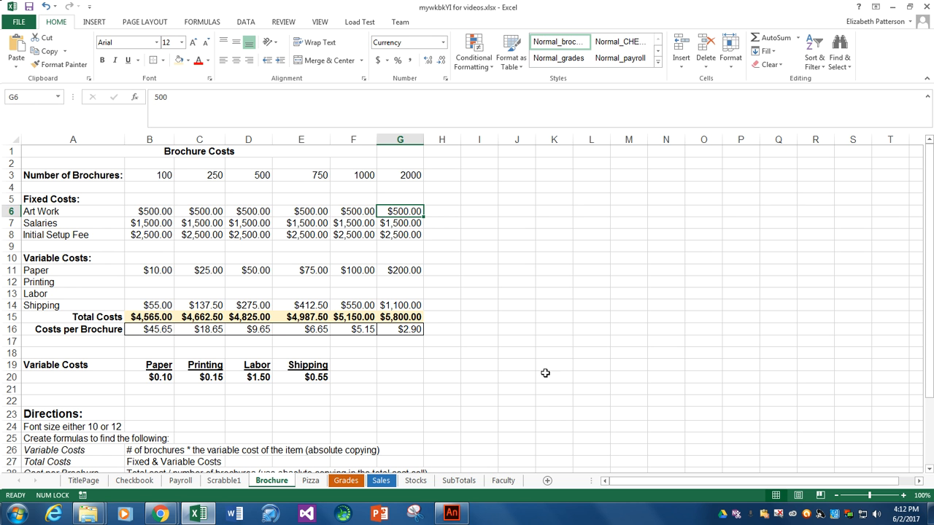
# Step: Check the page fit in Page Layout view, return to Normal view and narrow column E slightly to fit its contents
pyautogui.click(797, 496)
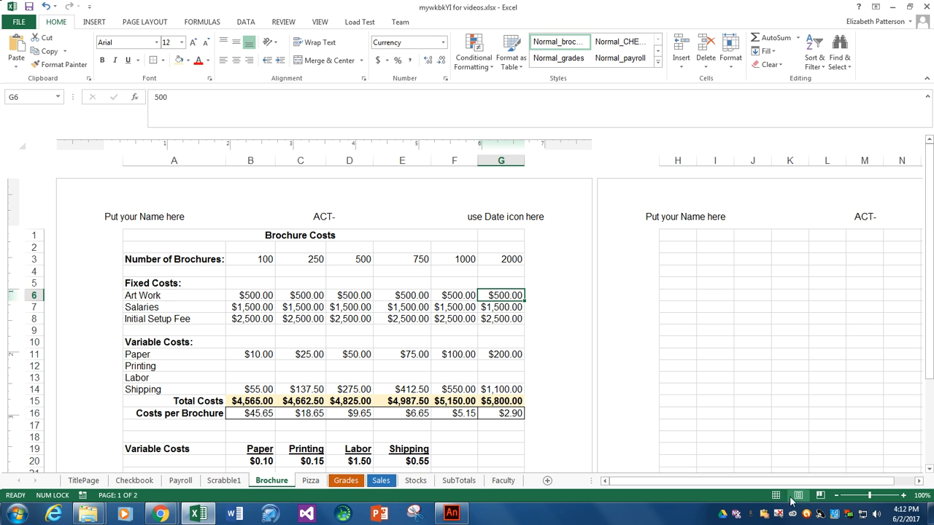
pyautogui.click(776, 496)
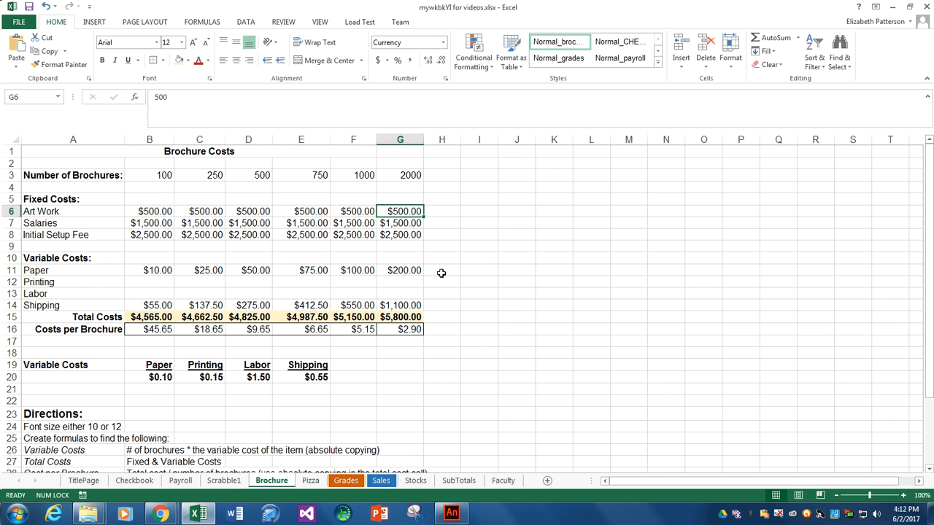
pyautogui.doubleClick(326, 139)
pyautogui.moveTo(321, 140); pyautogui.dragTo(328, 139)
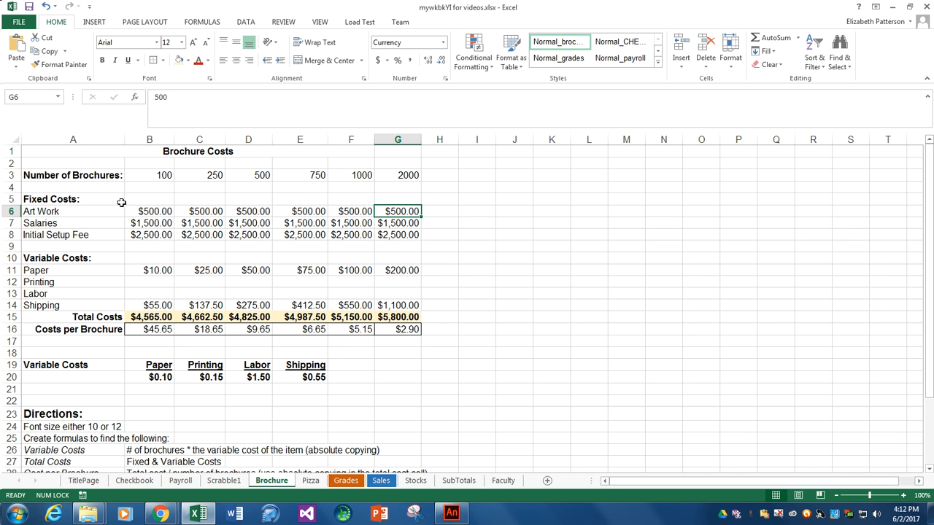
# Step: Check the paper cost formula in B11, try a paper unit cost of 0.12 in B20 and undo that change
pyautogui.click(410, 175)
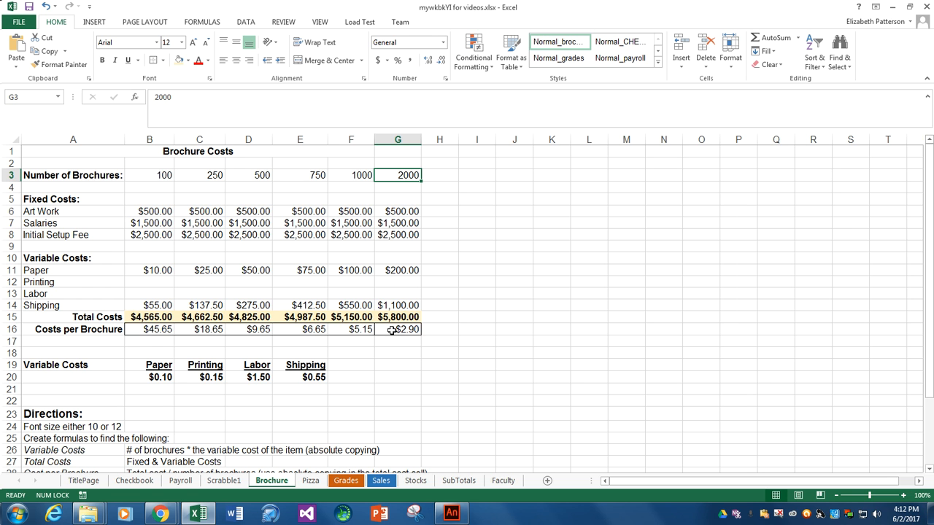
pyautogui.moveTo(162, 282); pyautogui.dragTo(391, 299)
pyautogui.click(153, 269)
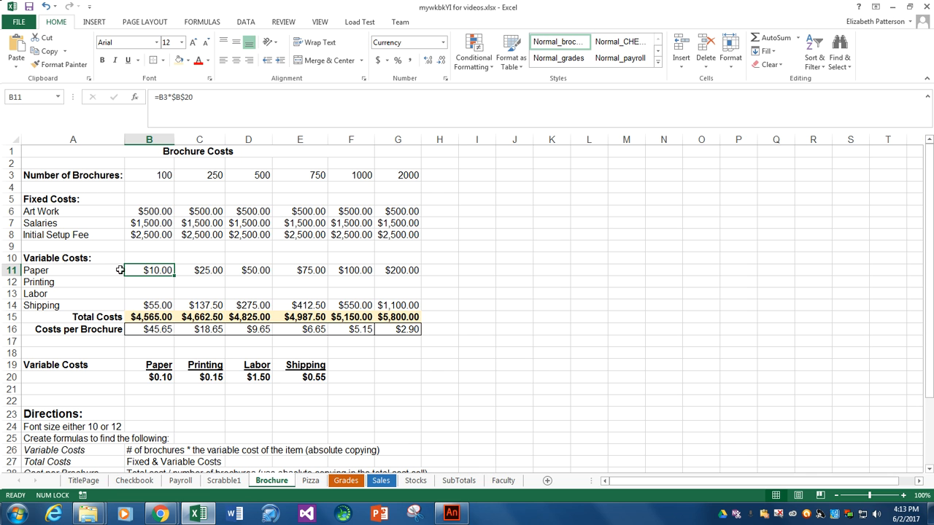
pyautogui.click(211, 378)
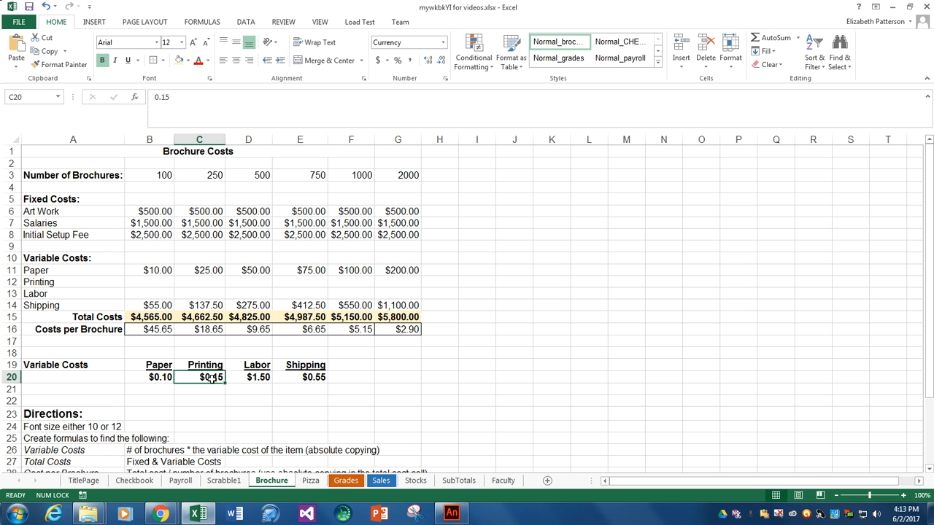
pyautogui.click(157, 376)
pyautogui.click(172, 101)
pyautogui.write('2')
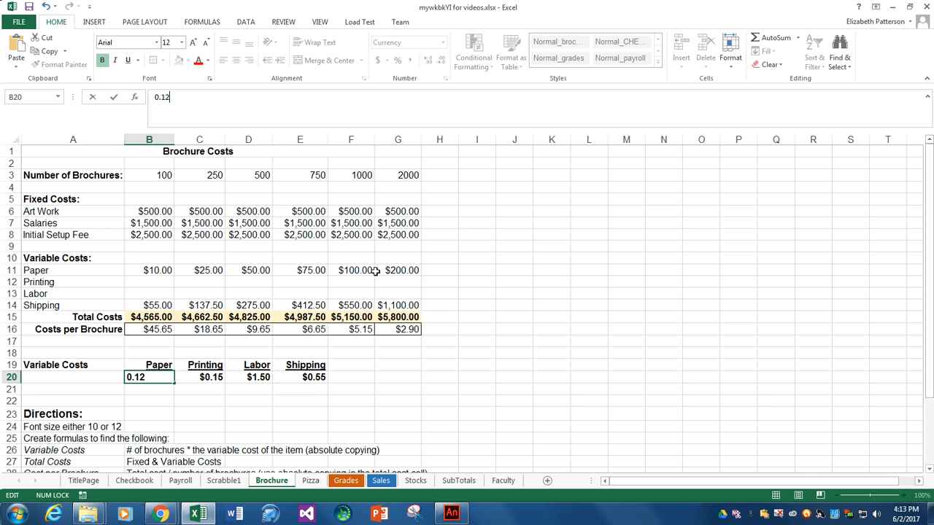
pyautogui.press('Return')
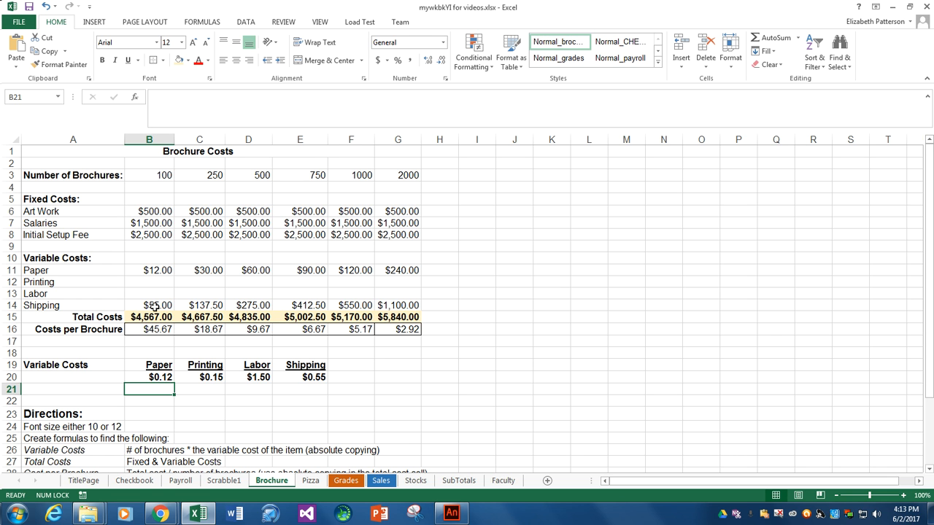
pyautogui.hotkey('ctrl', 'z')
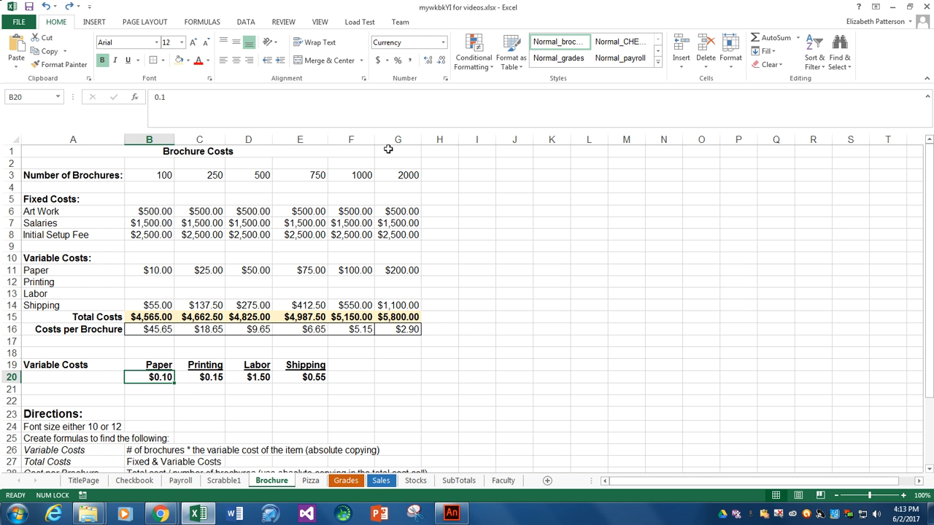
# Step: Set the number of brochures in cell G3 to 1500
pyautogui.click(403, 177)
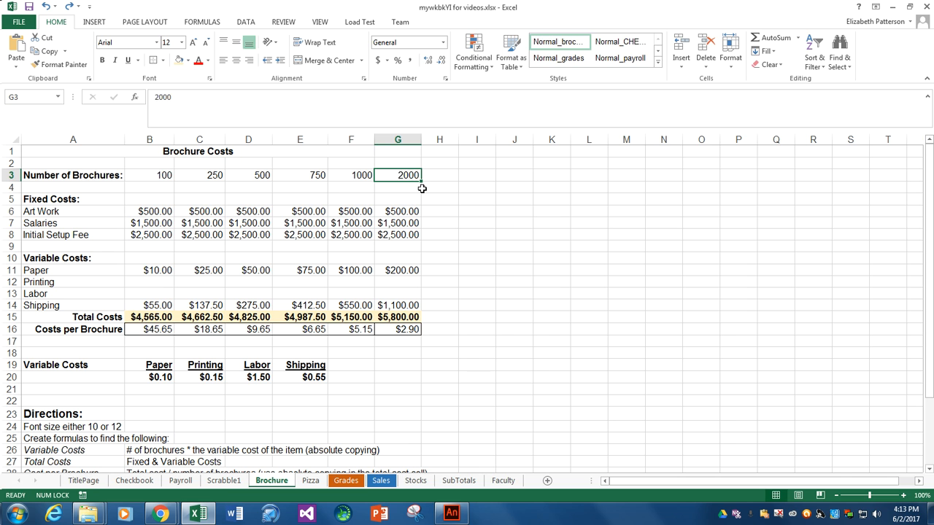
pyautogui.write('1500')
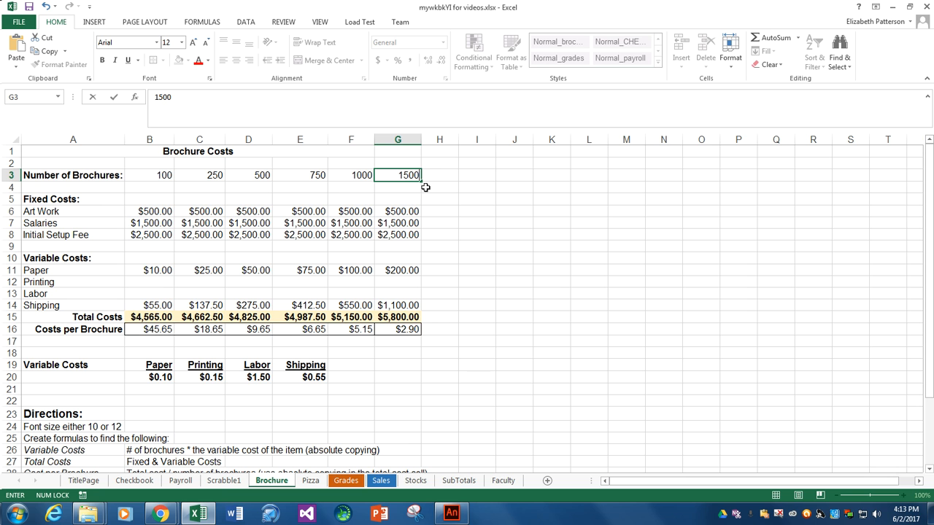
pyautogui.press('Return')
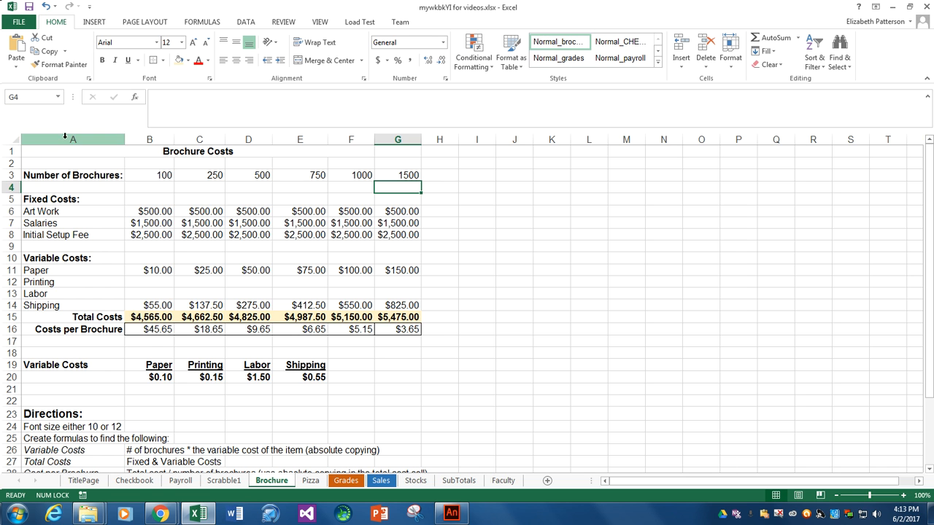
# Step: Merge and center the Brochure Costs title across A1:G1 and set its font size to 26
pyautogui.moveTo(69, 150); pyautogui.dragTo(384, 151)
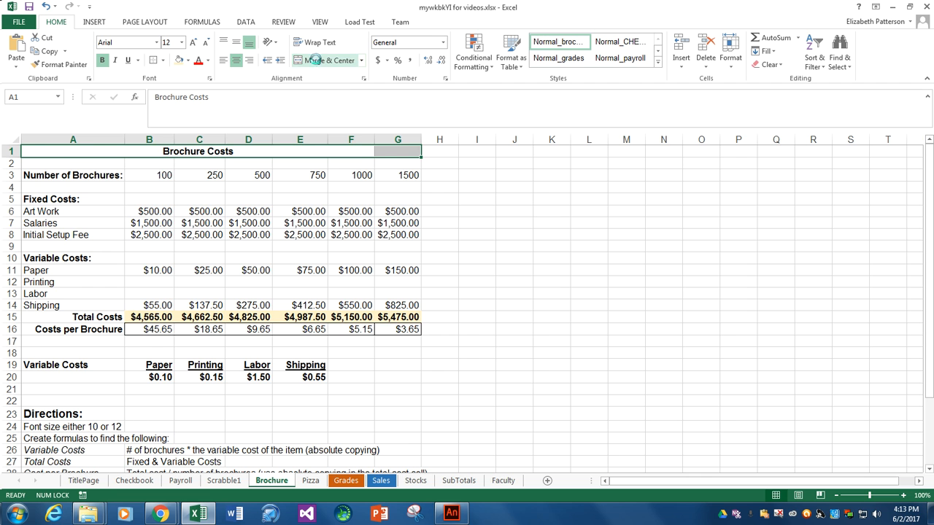
pyautogui.click(318, 61)
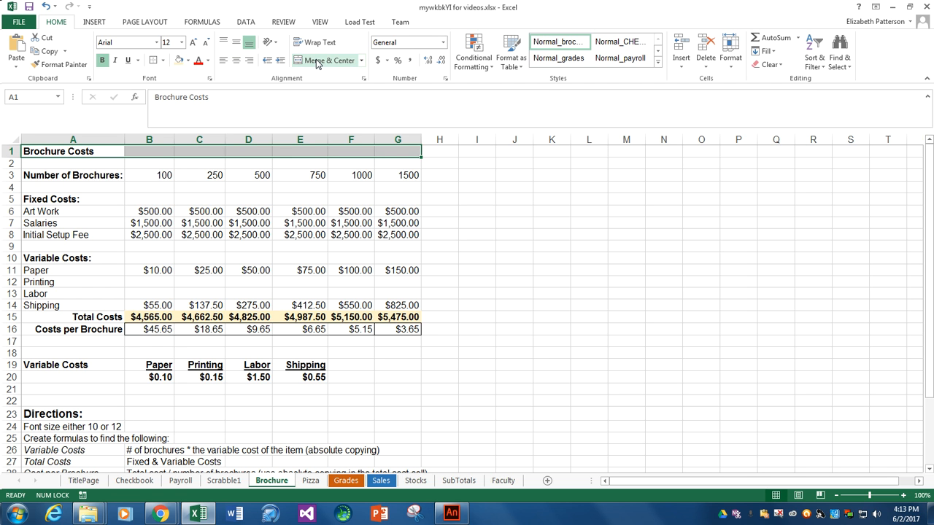
pyautogui.click(317, 62)
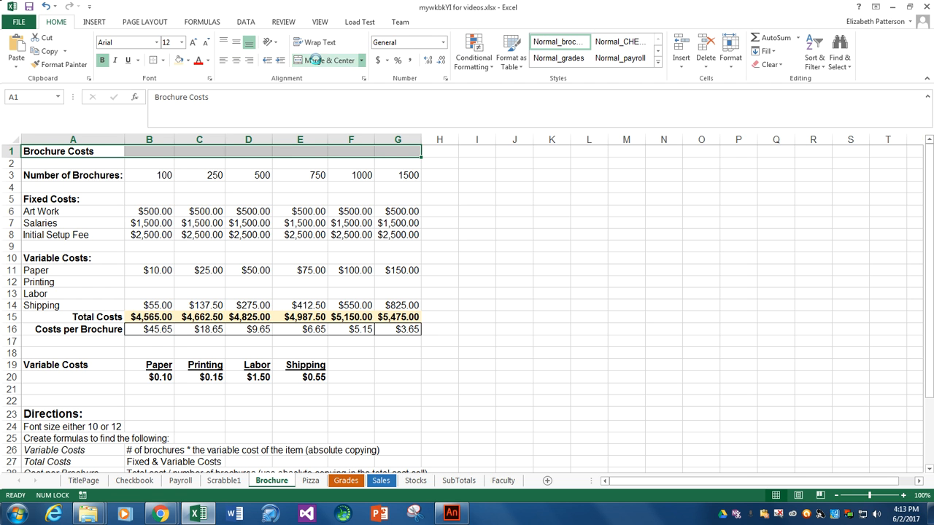
pyautogui.click(182, 42)
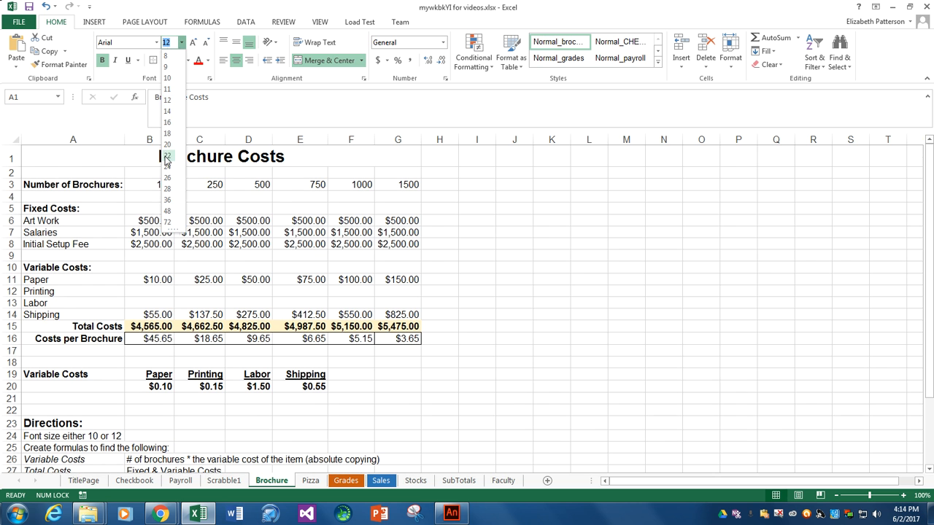
pyautogui.click(167, 177)
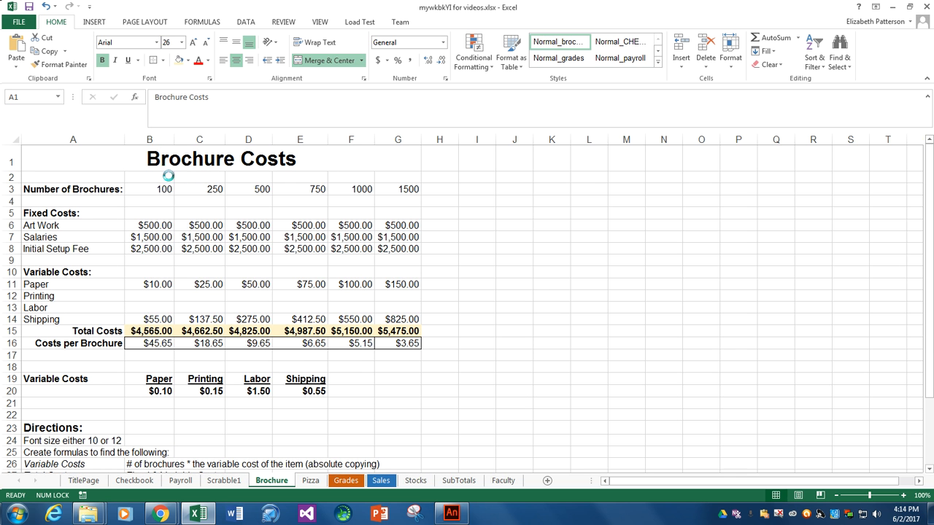
# Step: Clear the directions and notes below the variable costs table in range A22:H37
pyautogui.scroll(-4, 423, 242)
pyautogui.click(34, 252)
pyautogui.moveTo(34, 252); pyautogui.dragTo(427, 432)
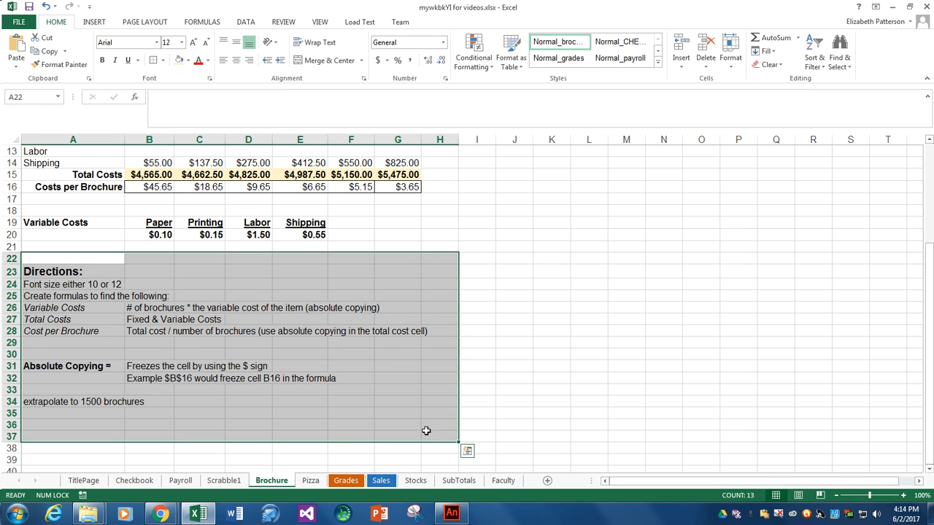
pyautogui.press('Delete')
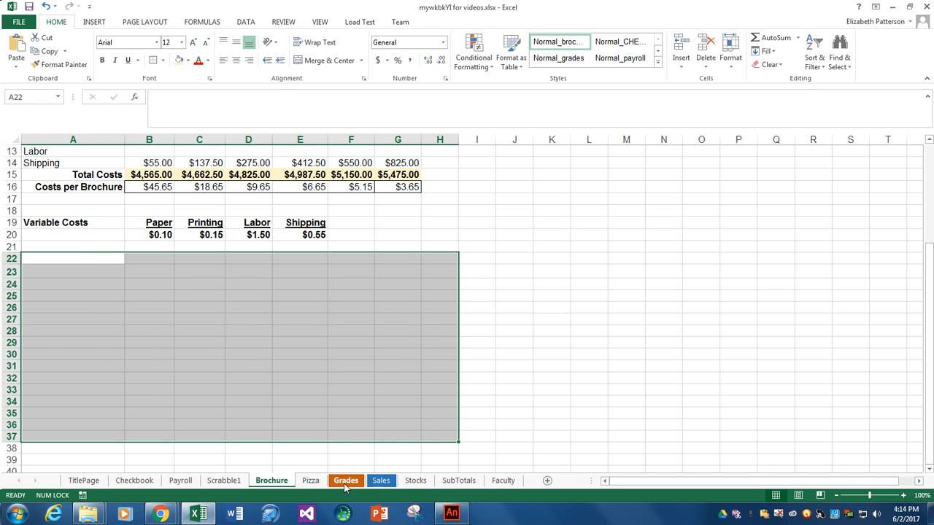
# Step: Set the Brochure sheet's tab color to a blue theme shade
pyautogui.rightClick(275, 484)
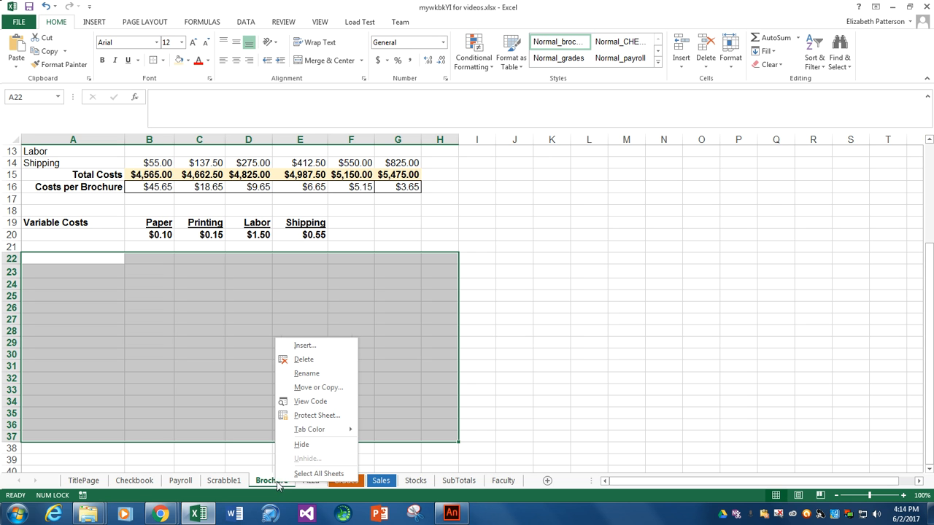
pyautogui.moveTo(322, 432)
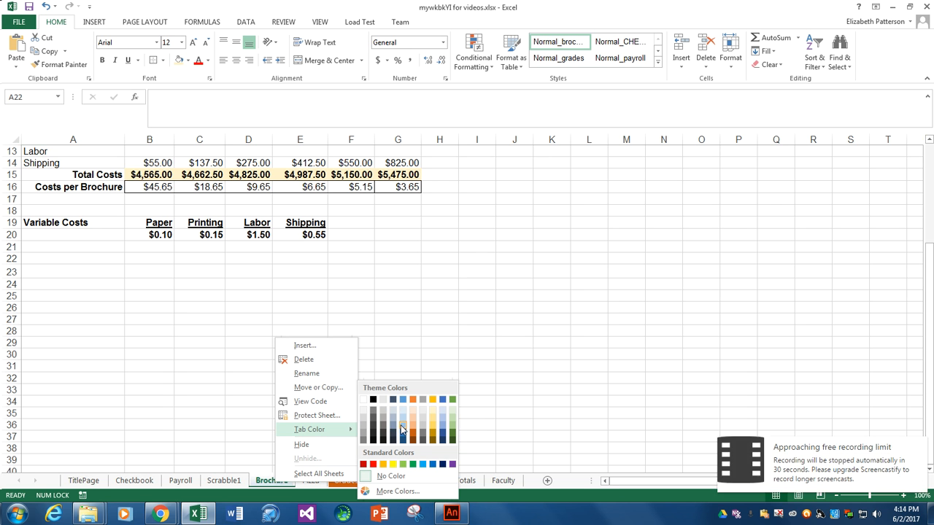
pyautogui.click(401, 431)
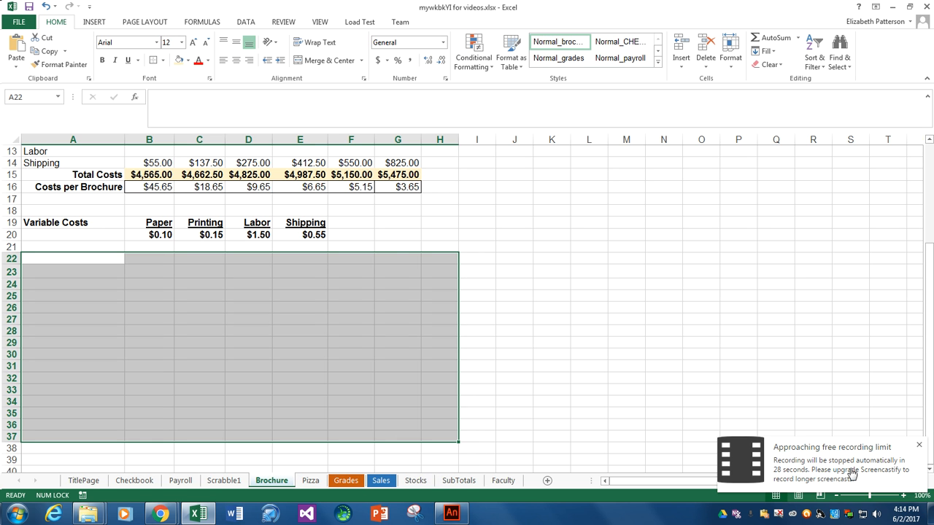
pyautogui.click(852, 471)
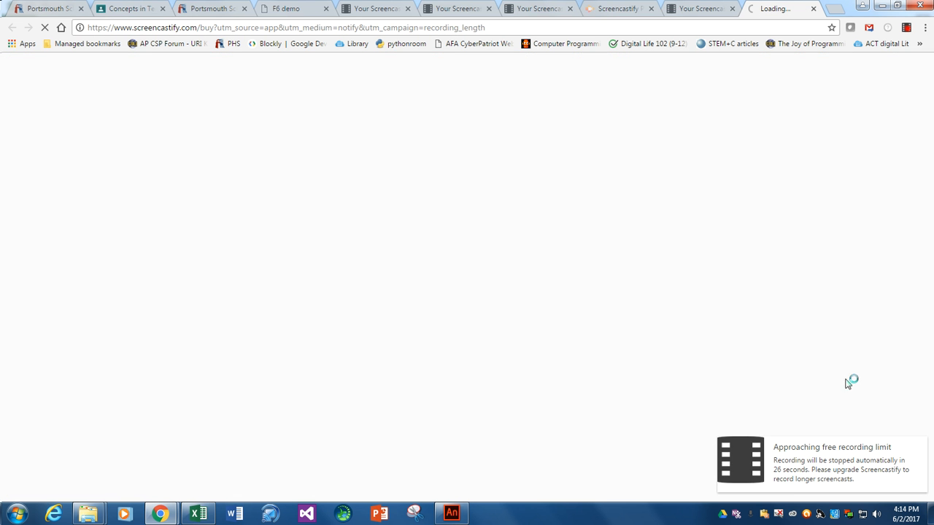
pyautogui.click(905, 29)
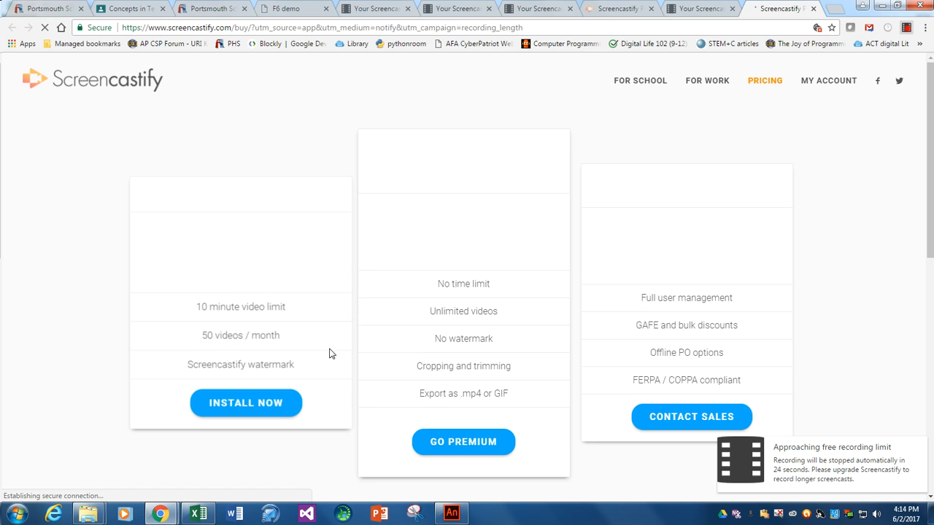